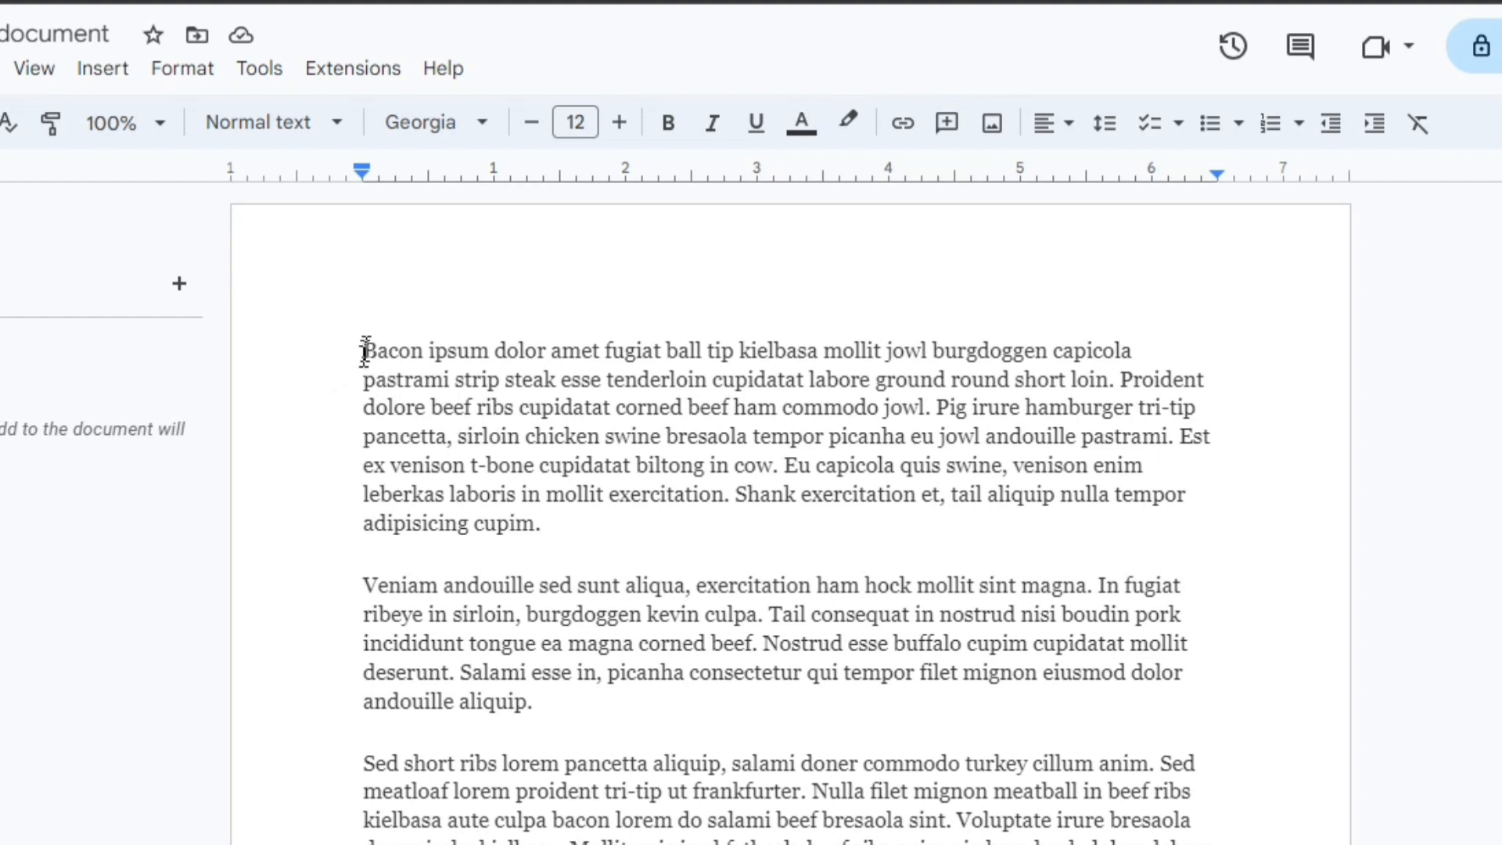
Try a one-tab-stop first-line indent on the first paragraph and undo it
drag(365, 351, 540, 557)
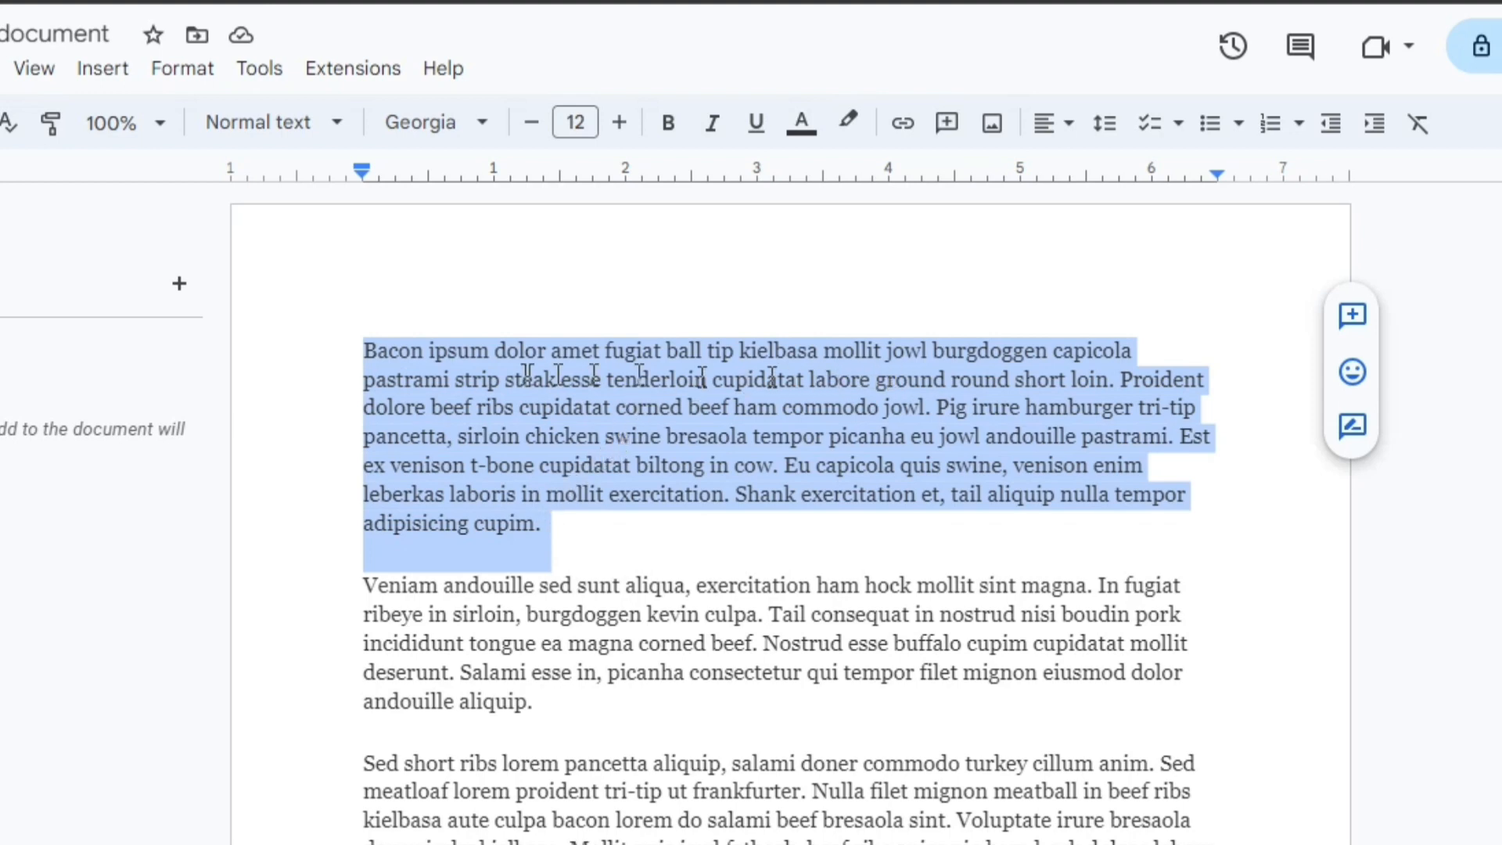
click(618, 528)
drag(617, 529, 364, 352)
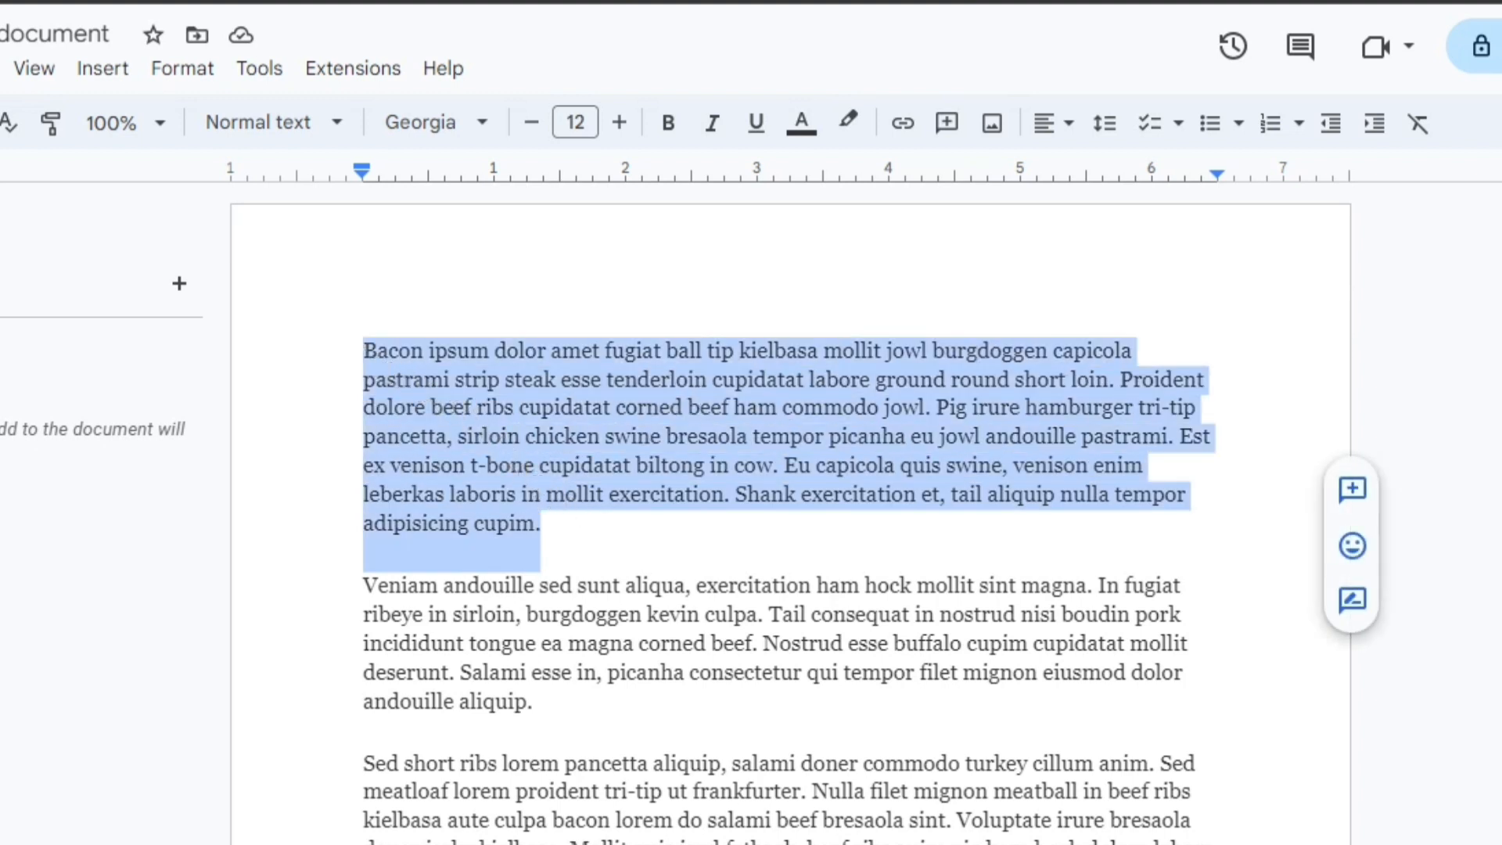
key(Tab)
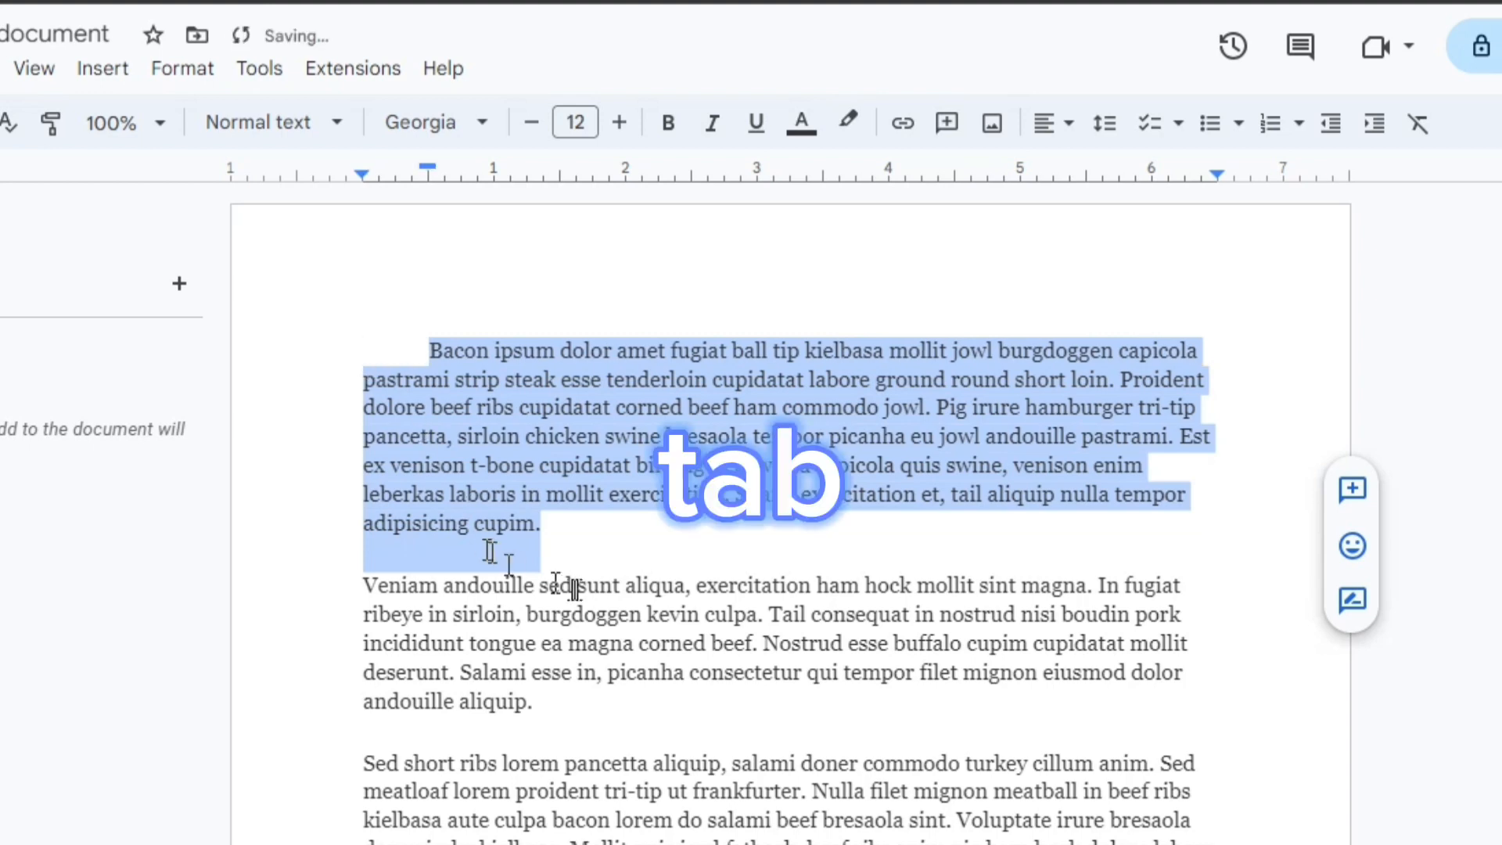
click(600, 560)
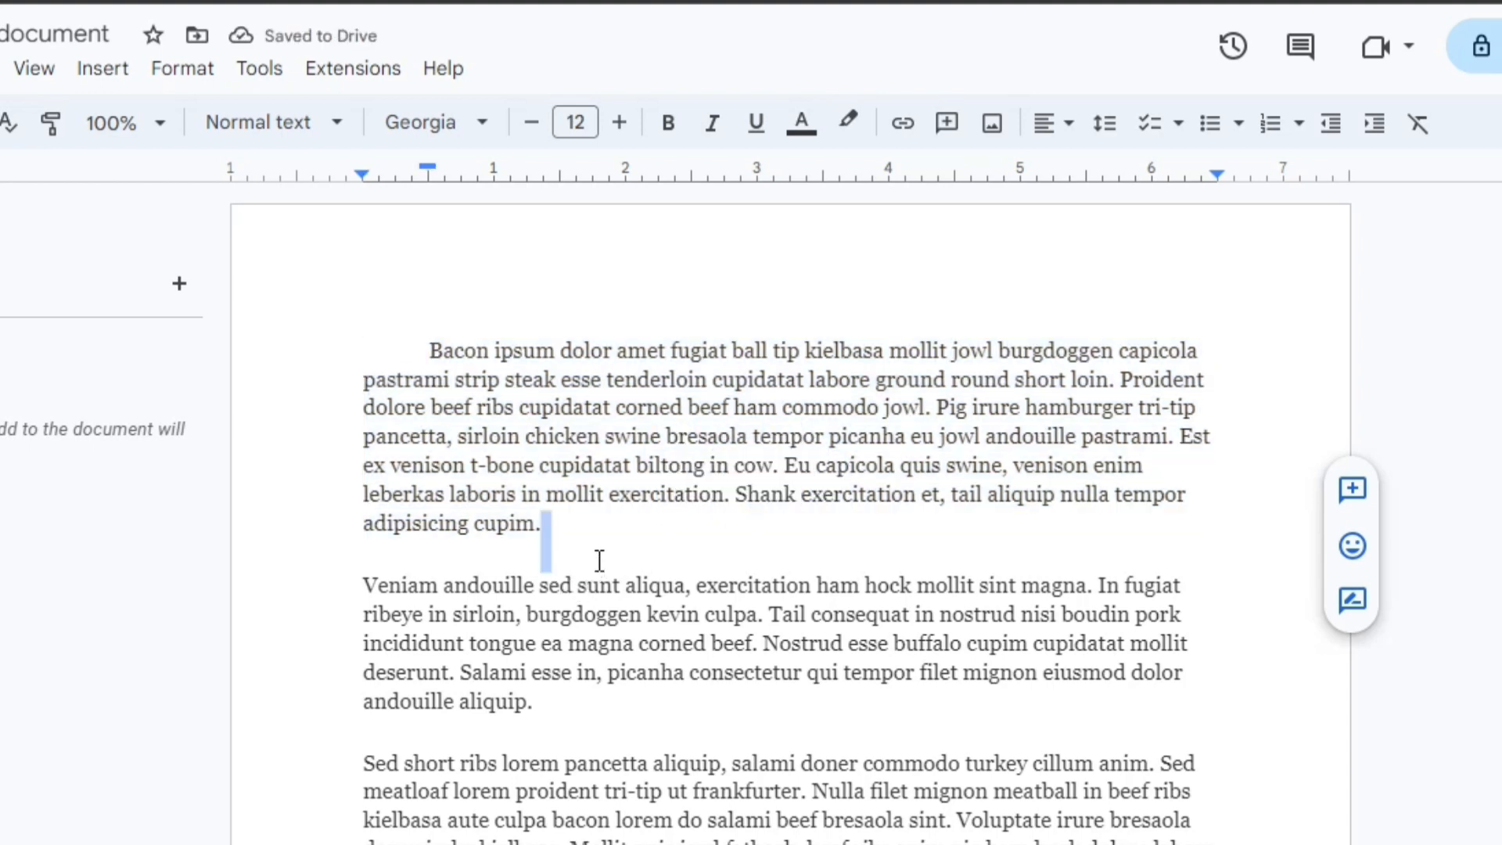
click(597, 526)
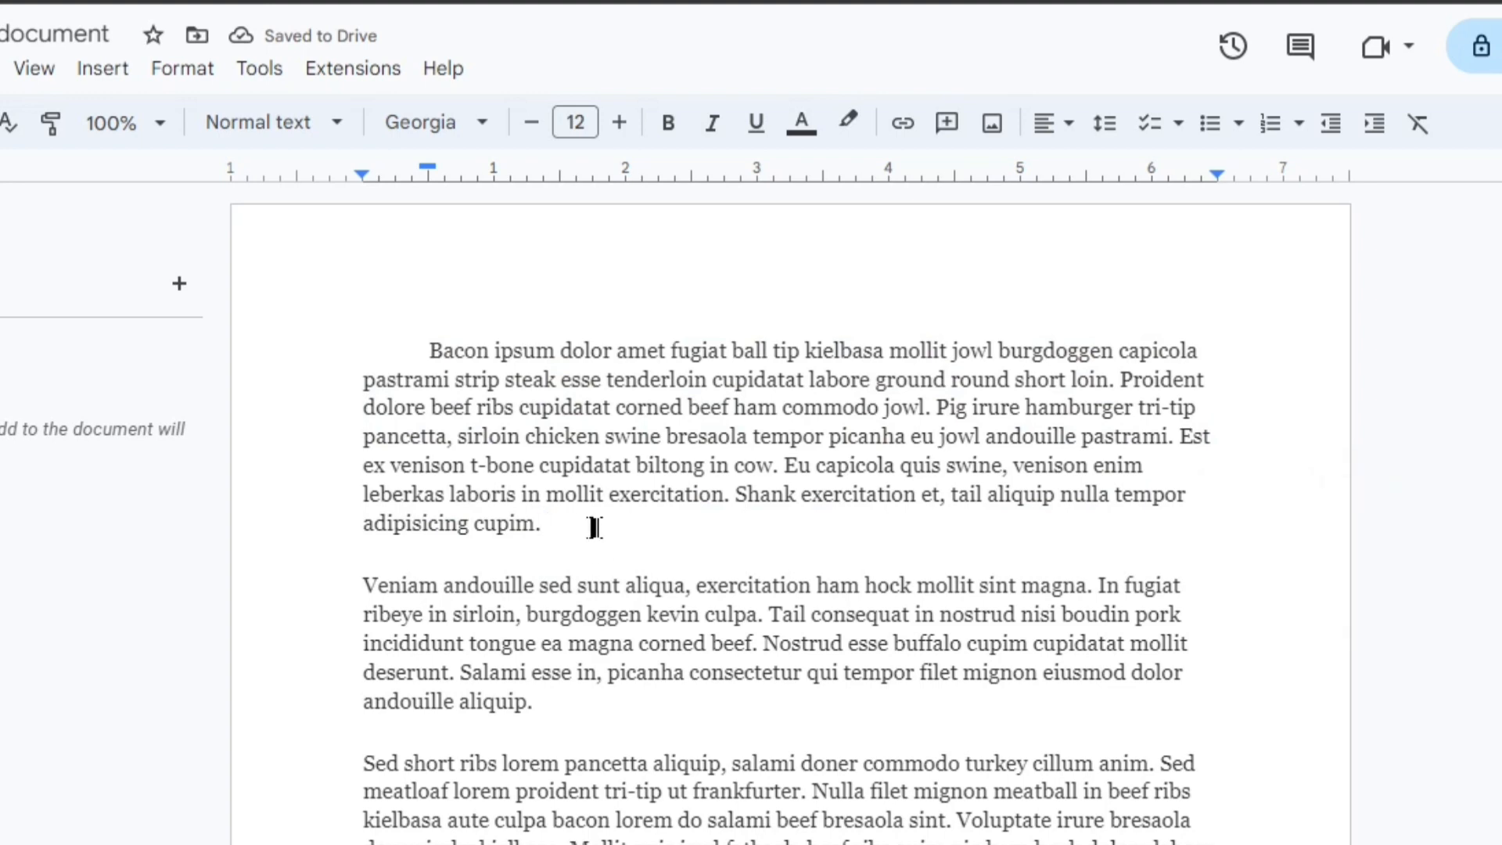
key(ctrl+z)
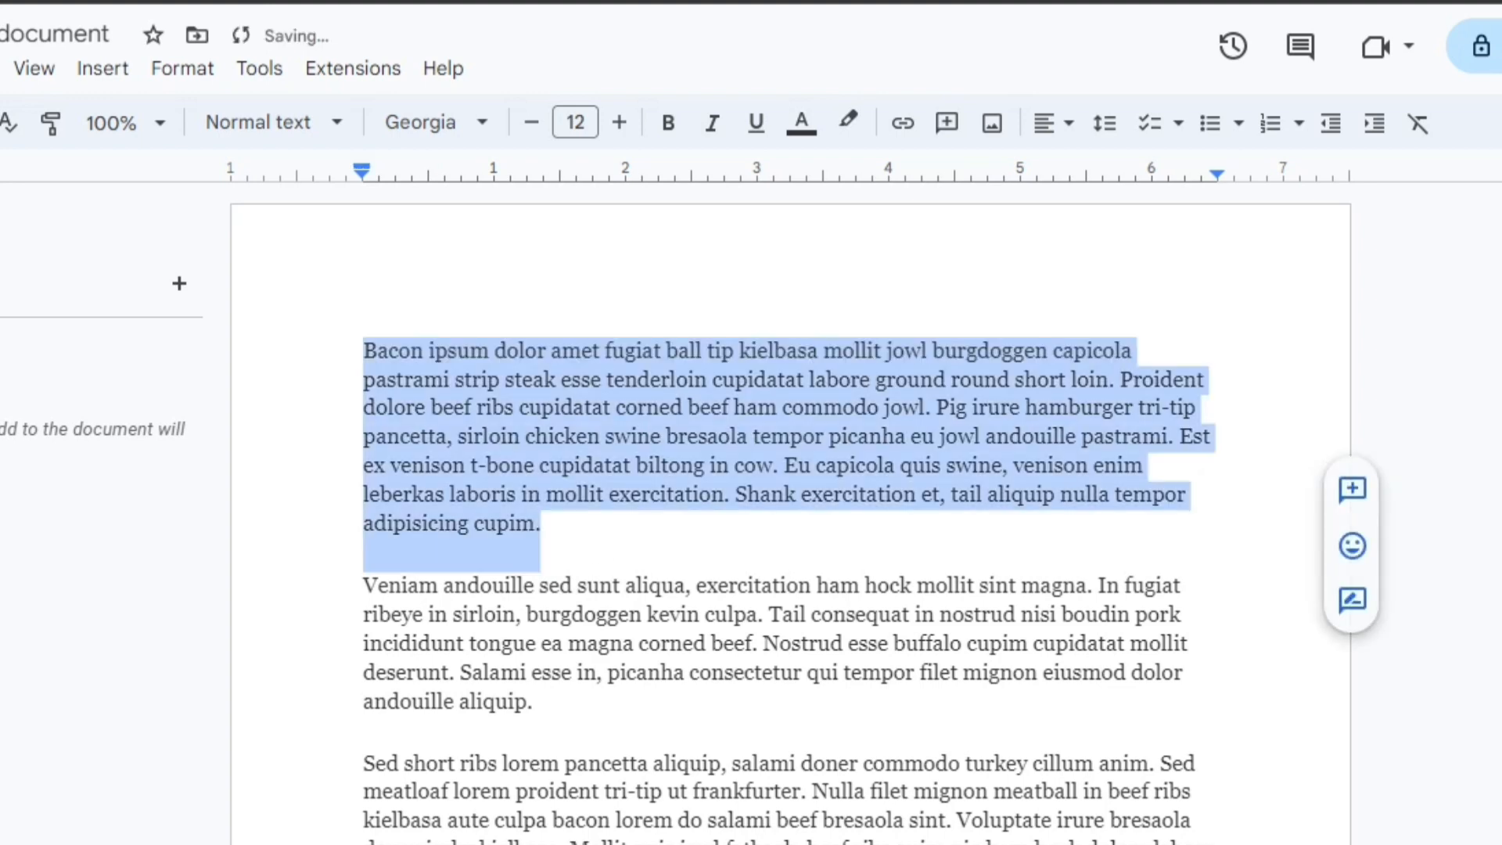
click(597, 526)
Apply a First line special indent of 0.5 inches to the four full paragraphs, from "Bacon ipsum" through the "Burgdoggen fatback id" paragraph
scroll(396, 479, down, 4)
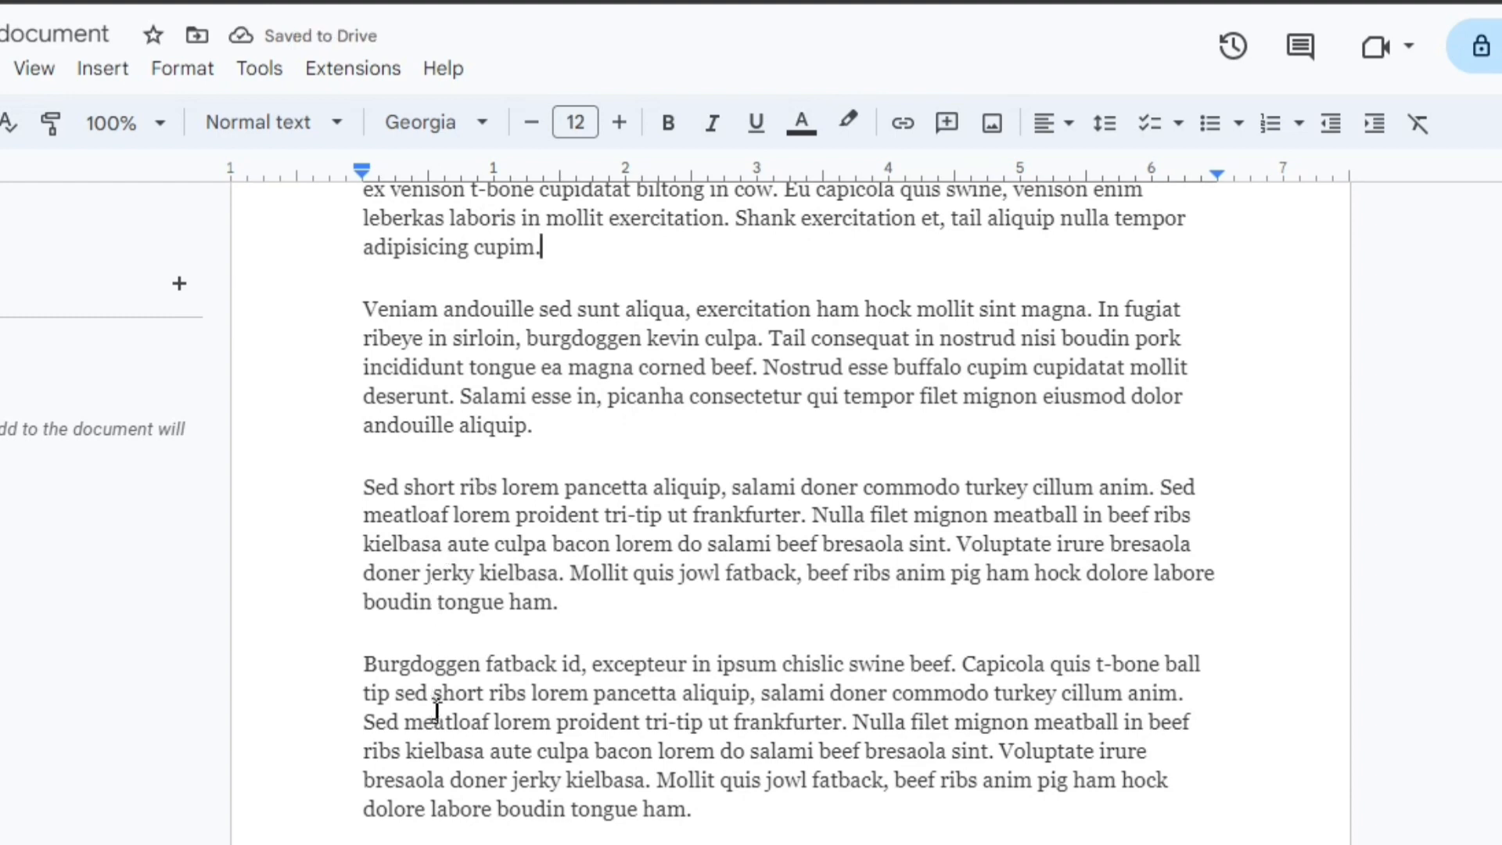
scroll(436, 711, up, 4)
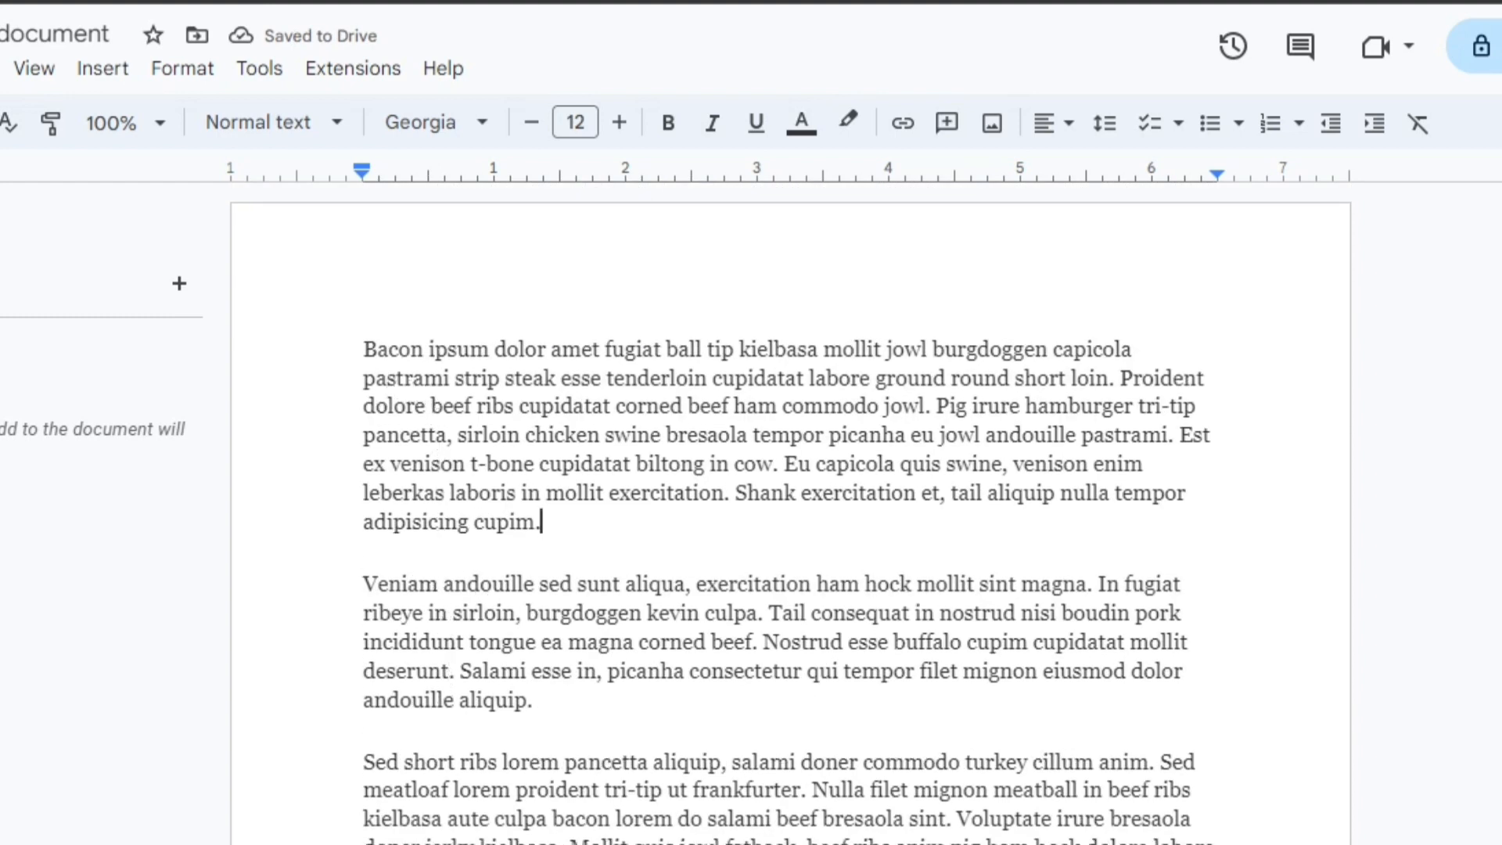
scroll(391, 387, down, 2)
scroll(385, 384, up, 2)
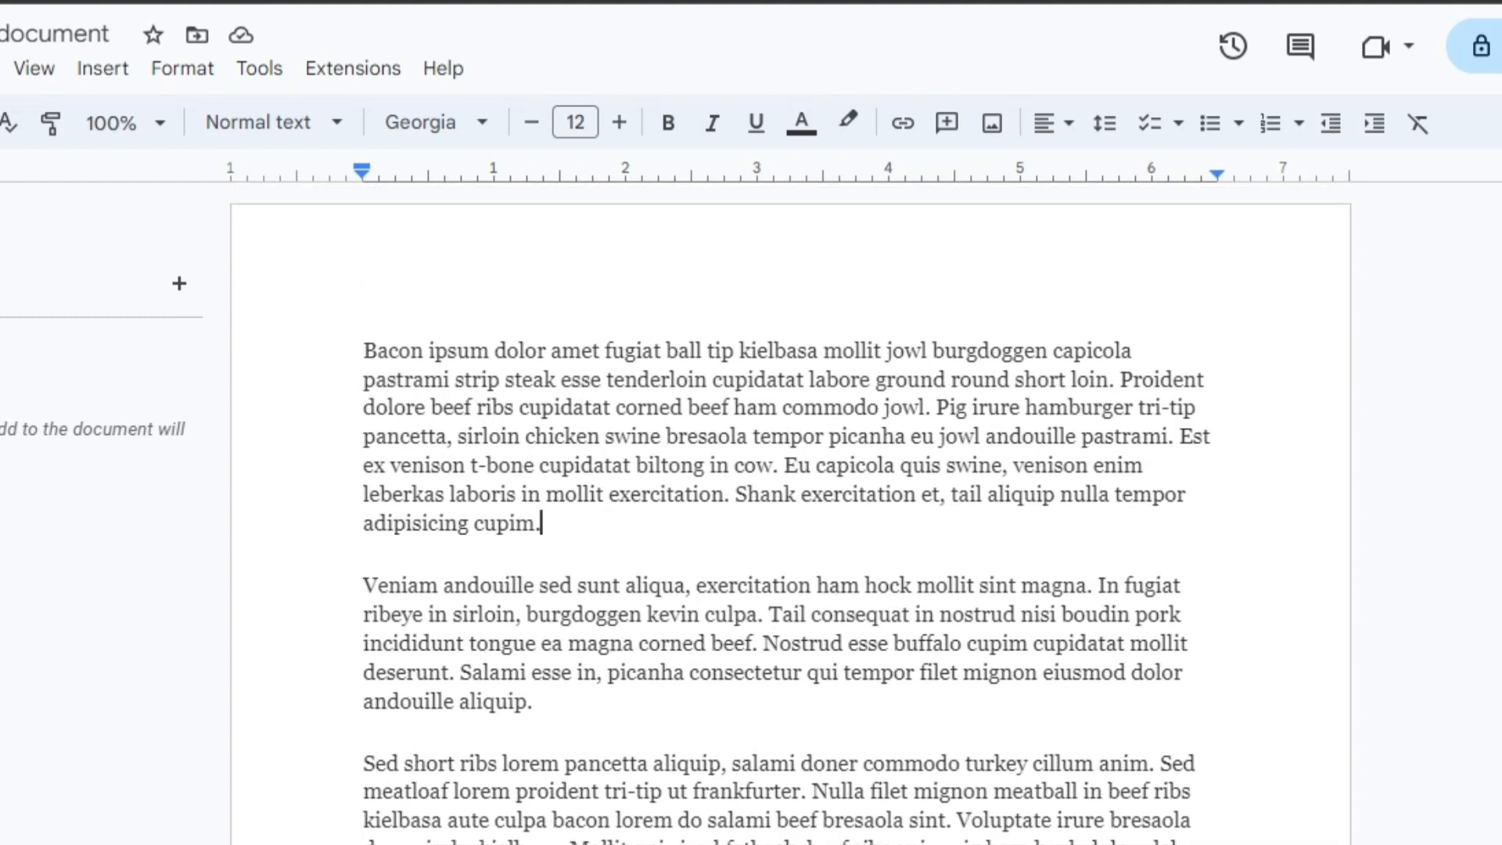
click(365, 350)
drag(365, 350, 708, 545)
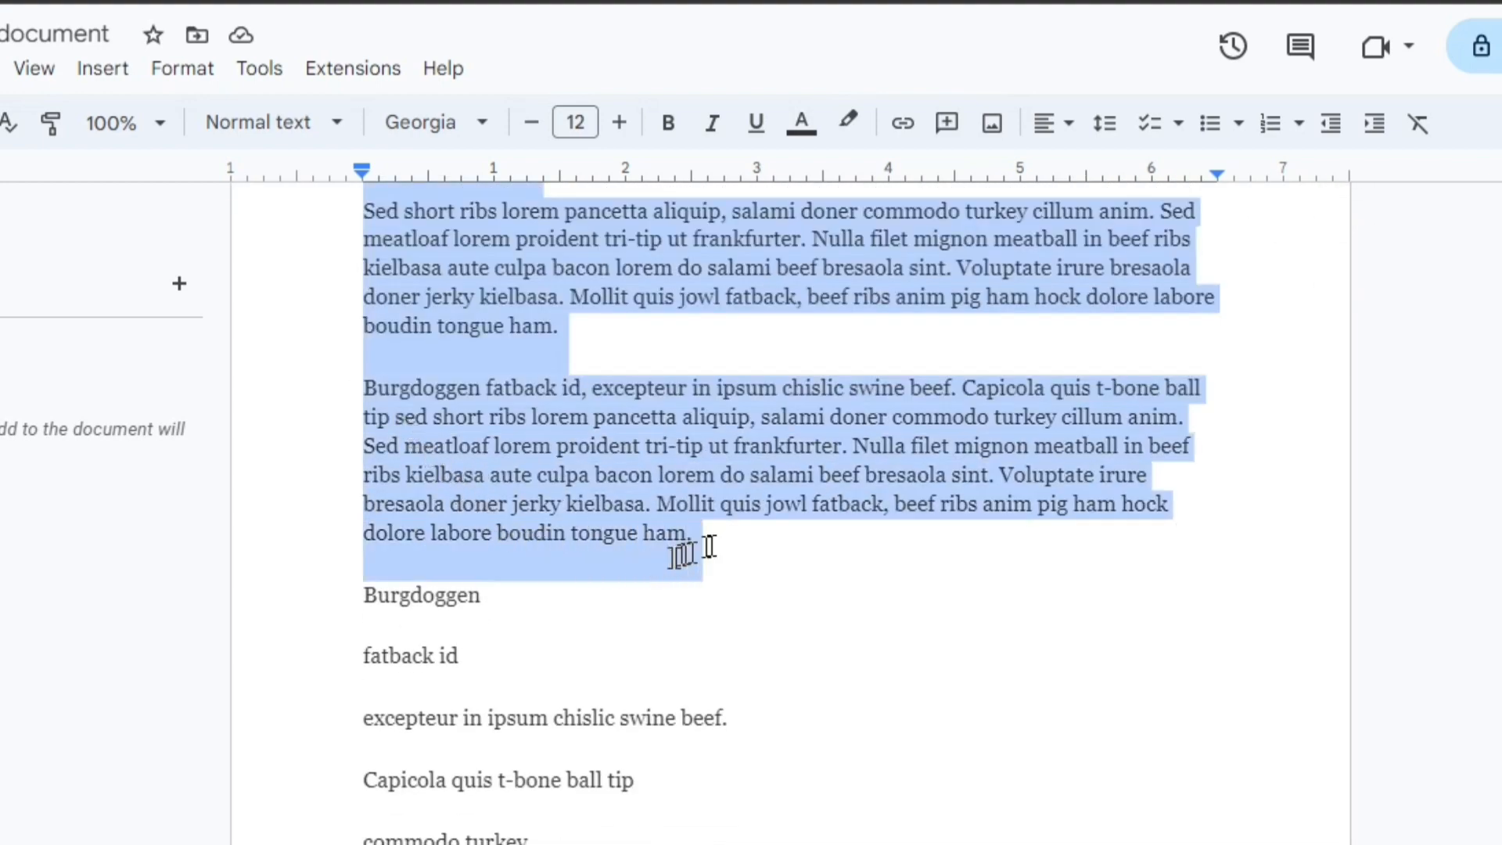
scroll(714, 535, up, 7)
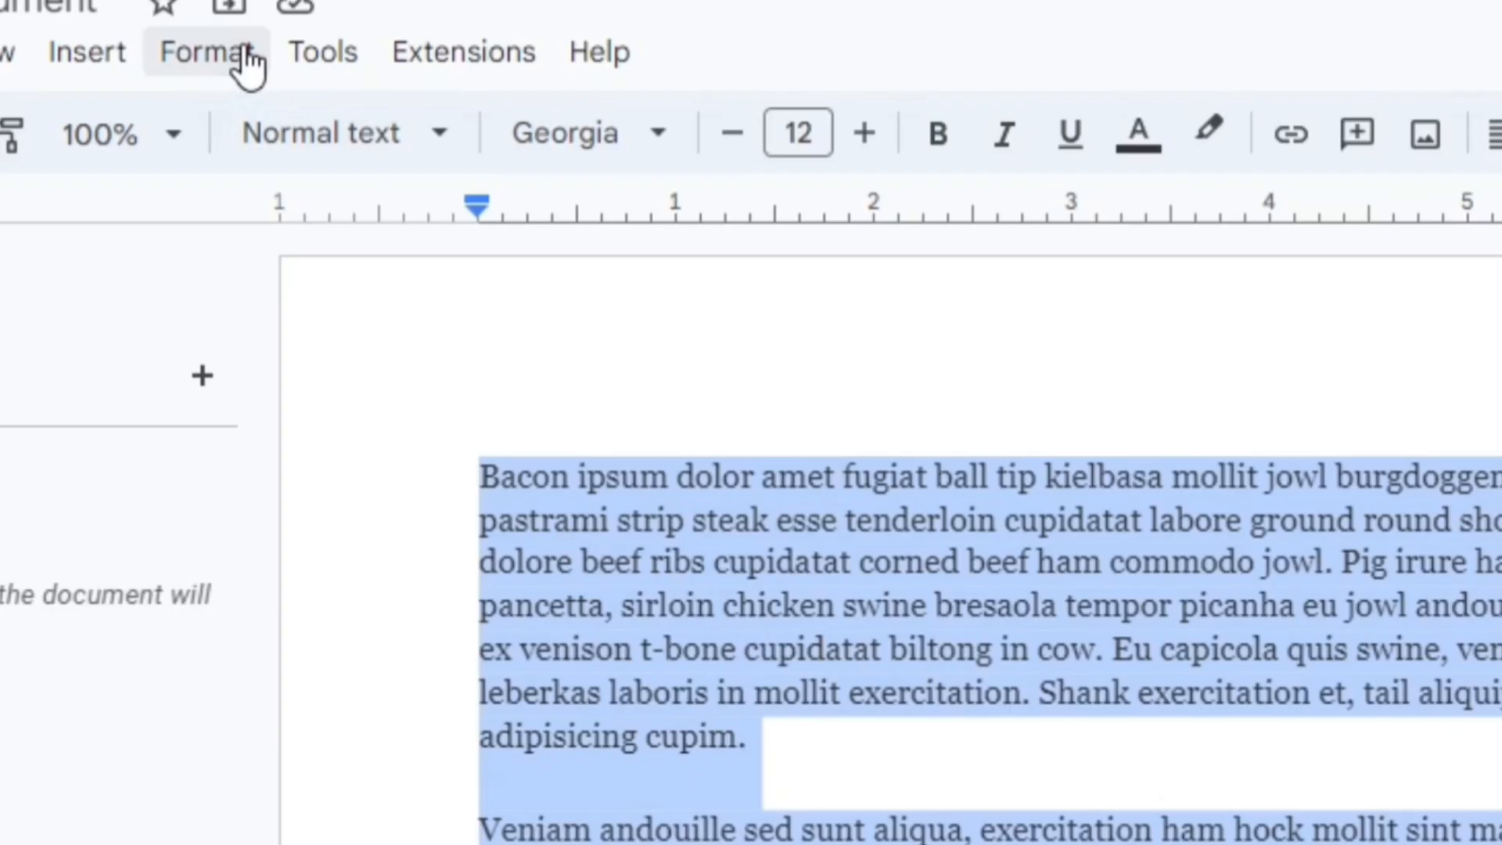
click(249, 62)
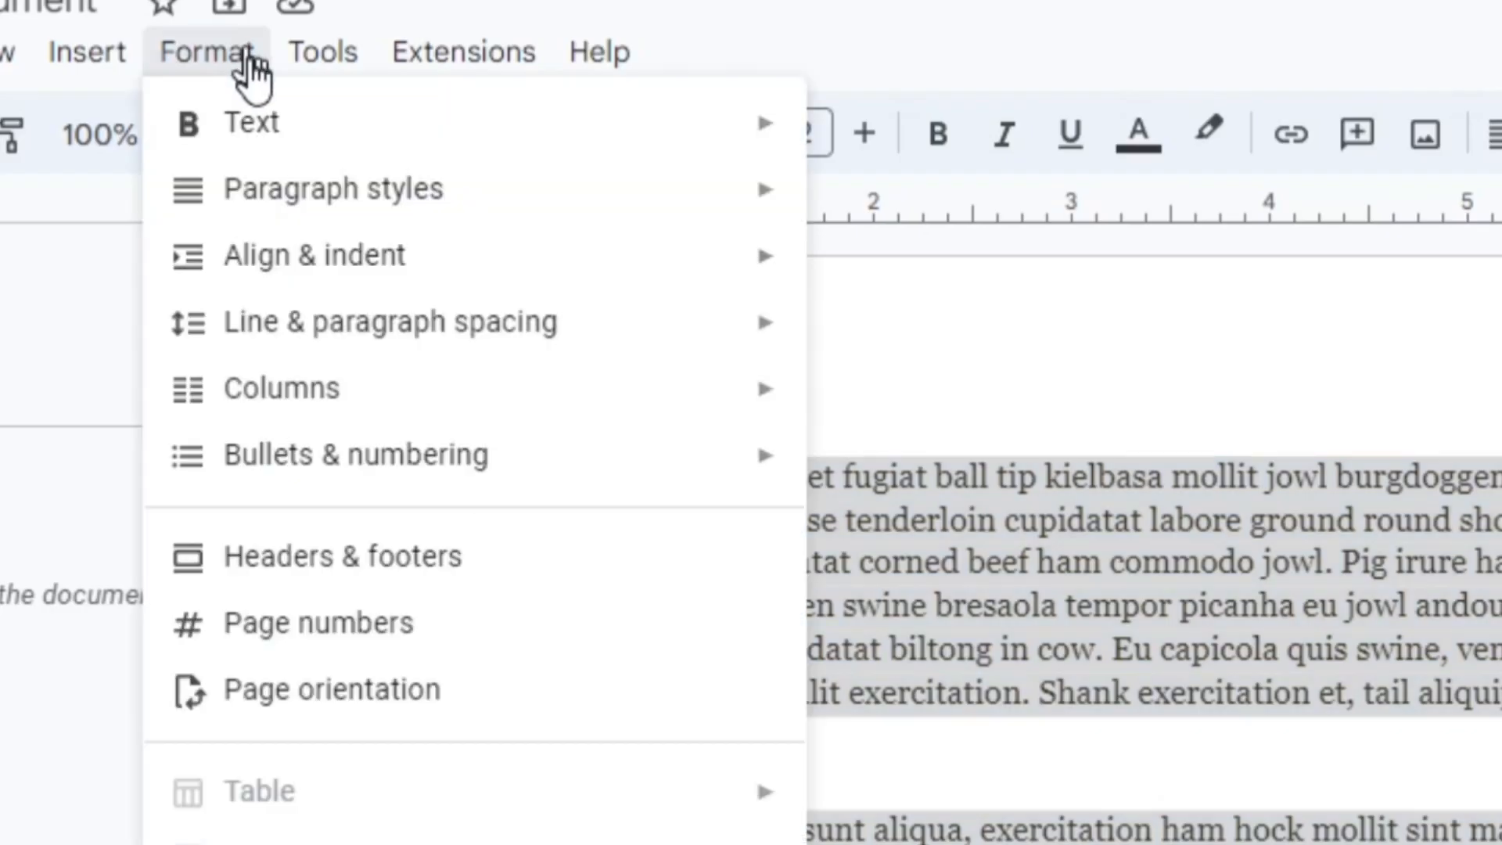
mouse_move(526, 268)
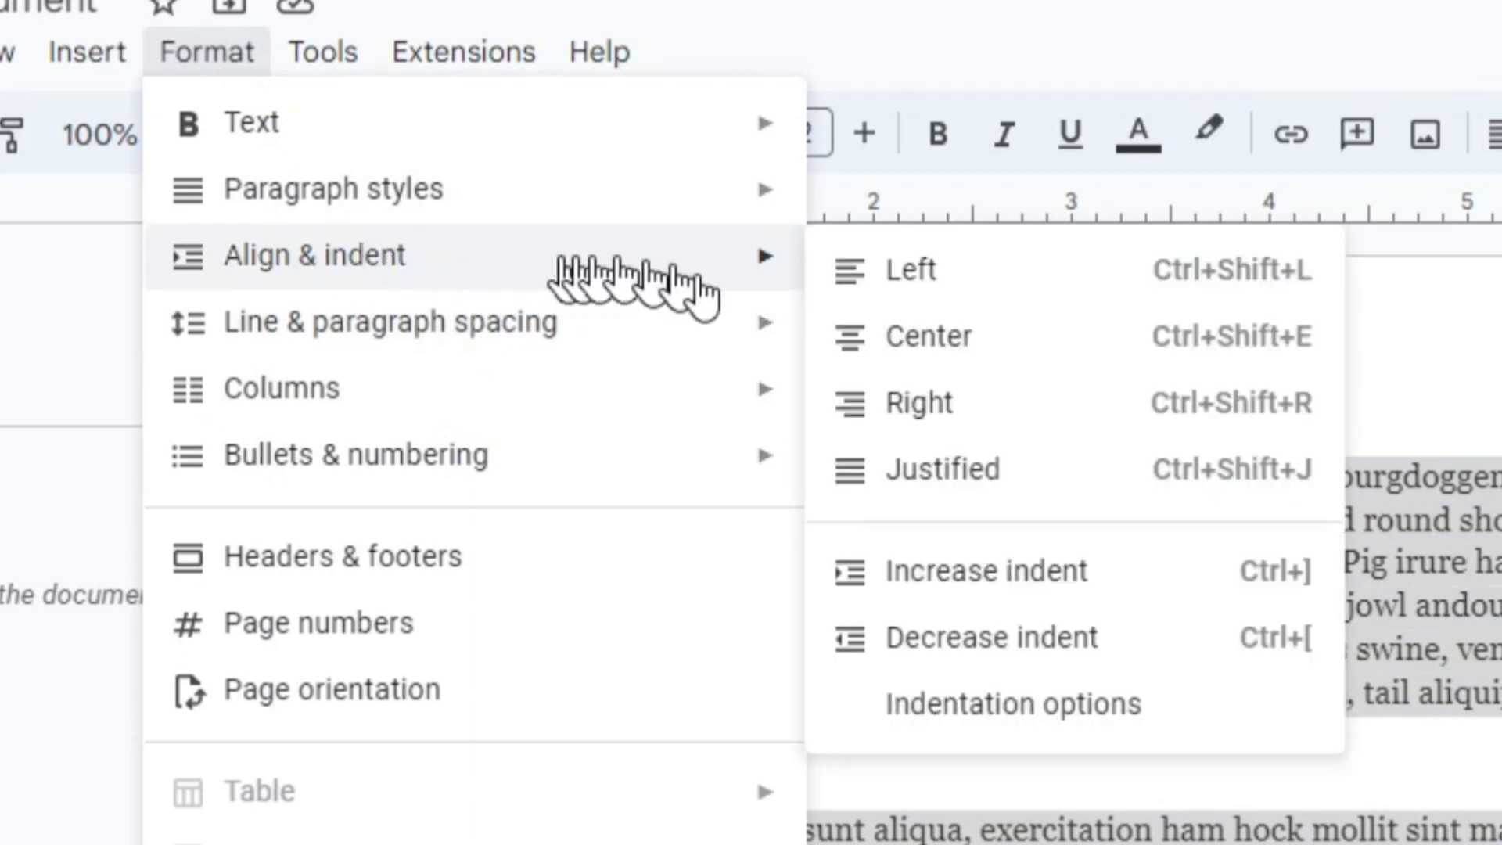
click(988, 719)
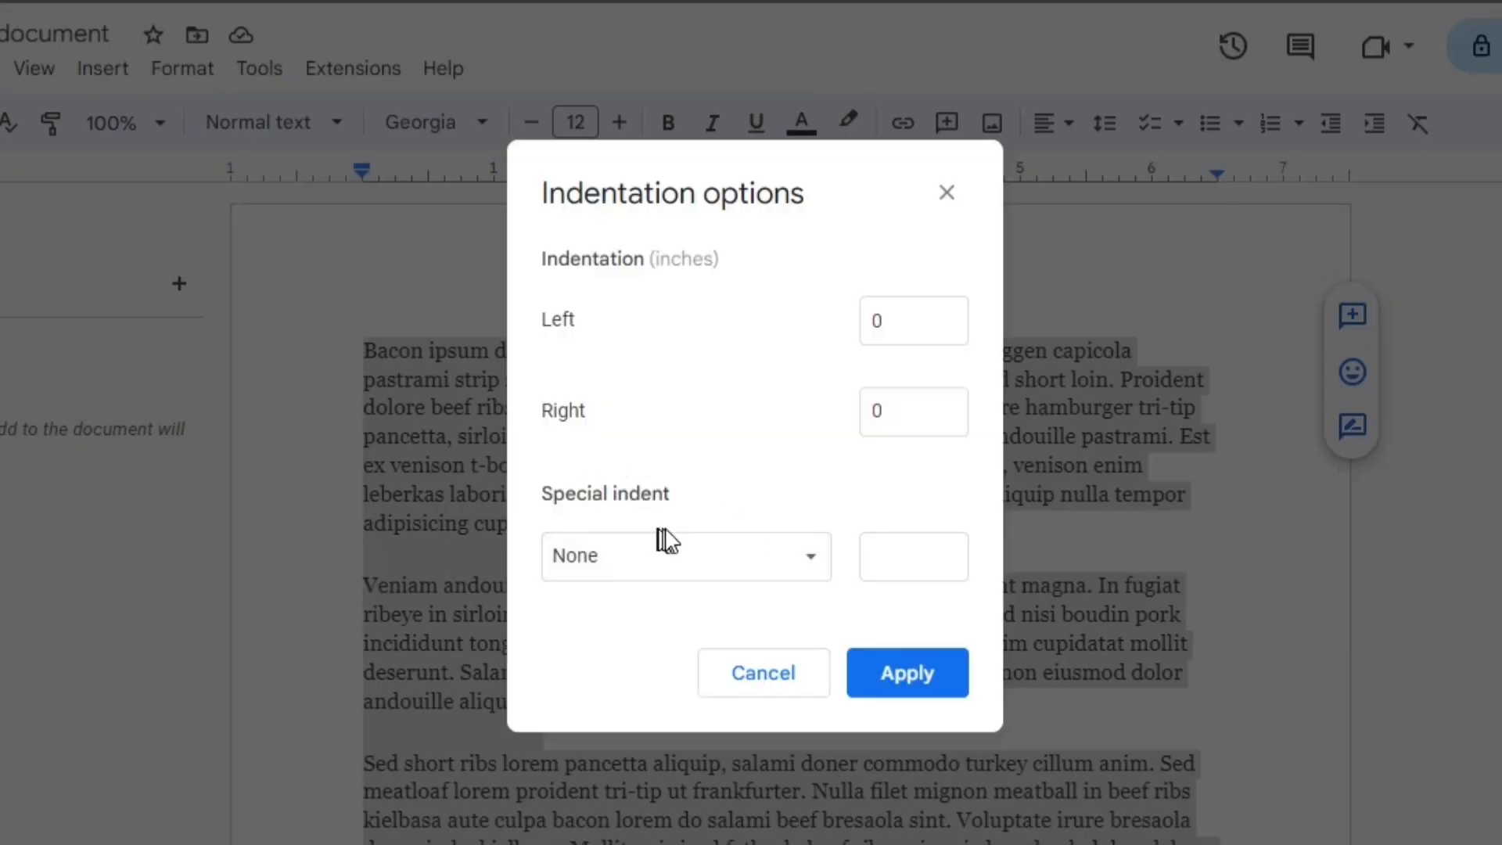
click(790, 560)
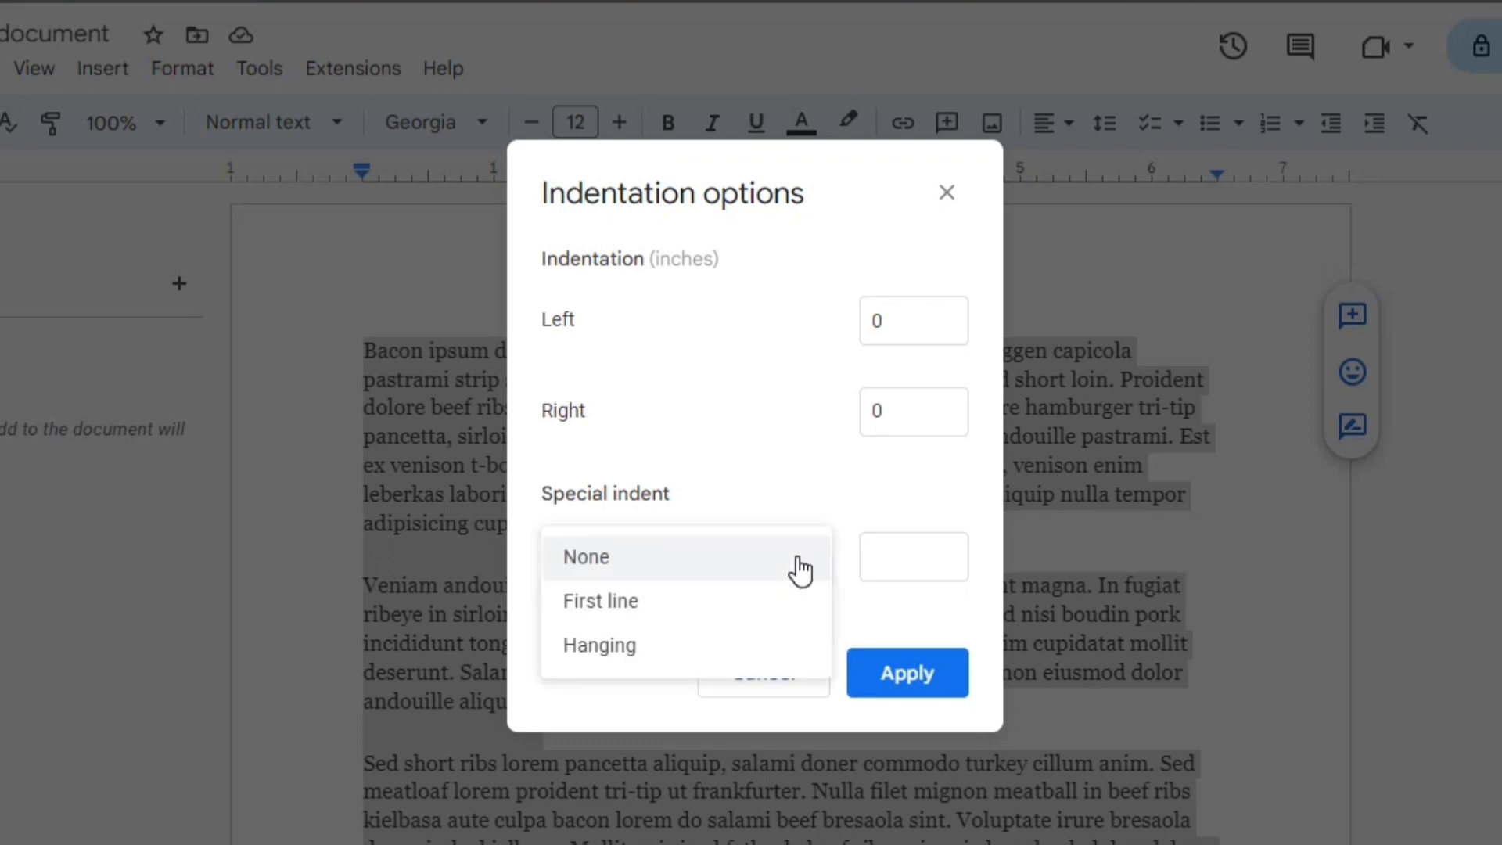
click(735, 610)
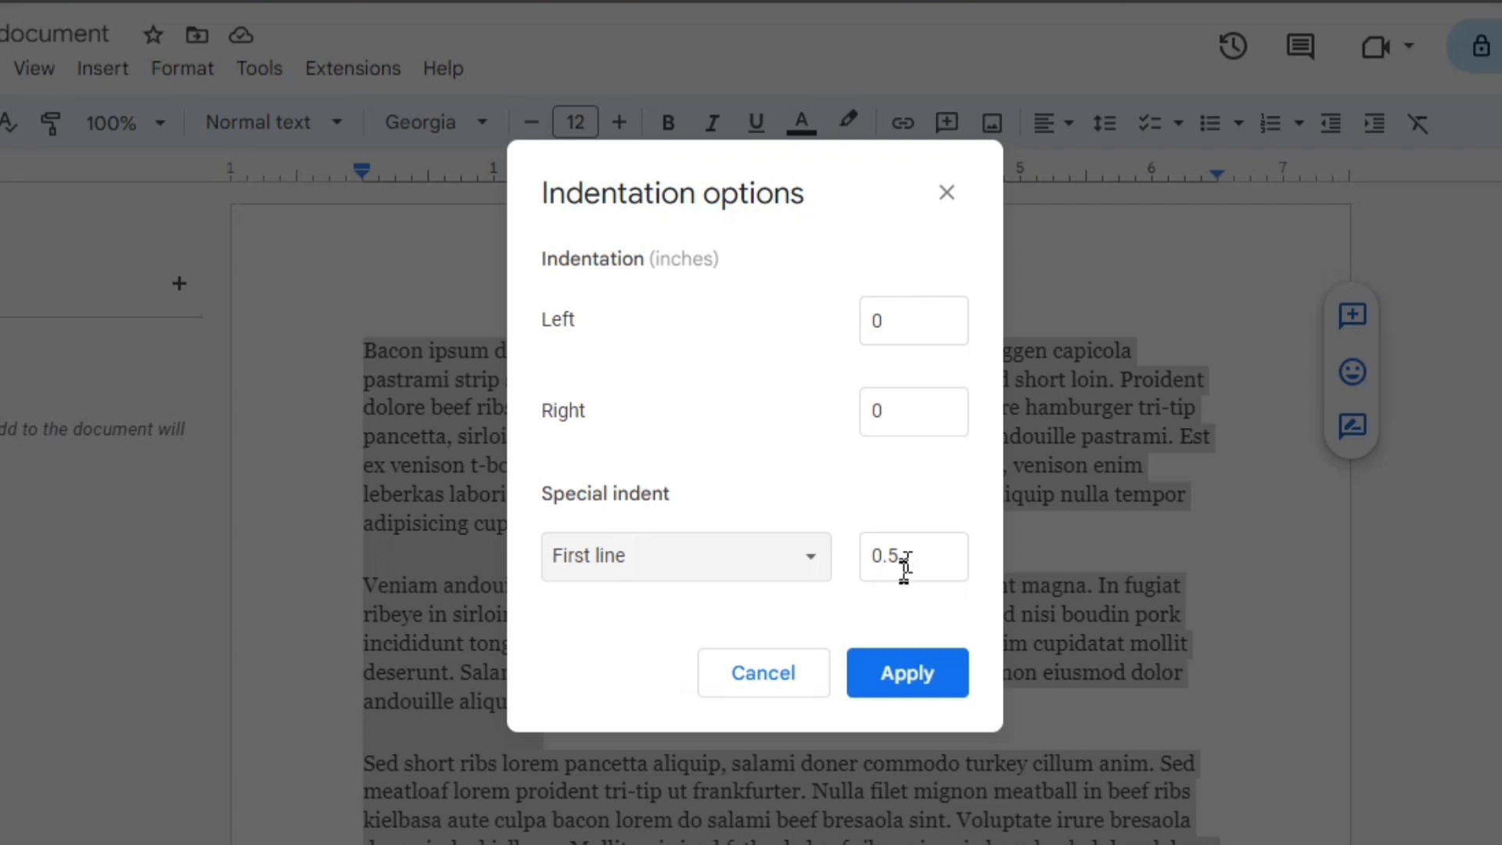
click(907, 674)
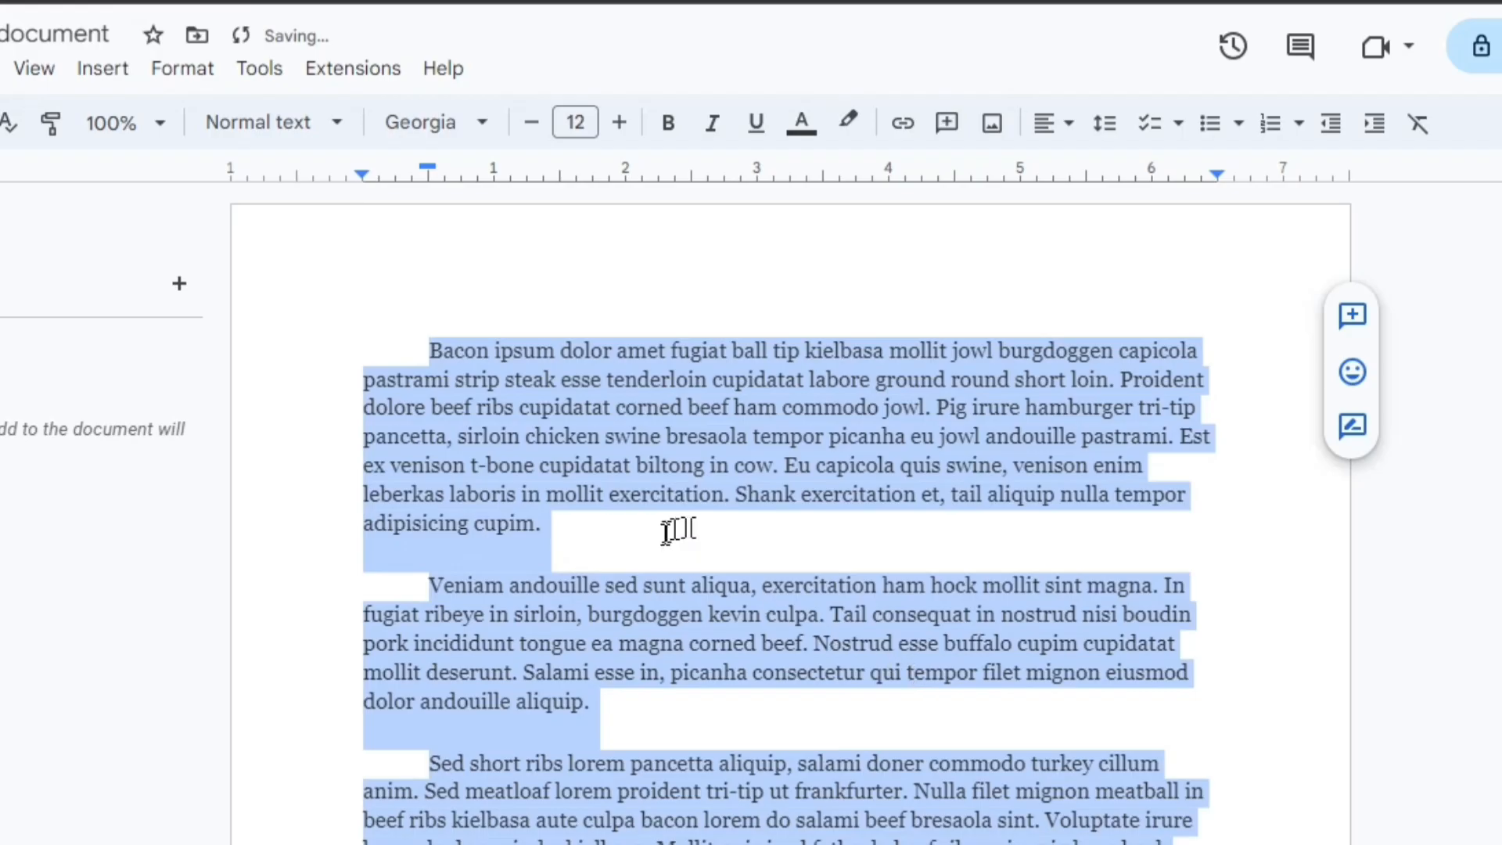
Review the first-line indents across the four paragraphs and the short unindented lines that follow them
scroll(692, 516, down, 5)
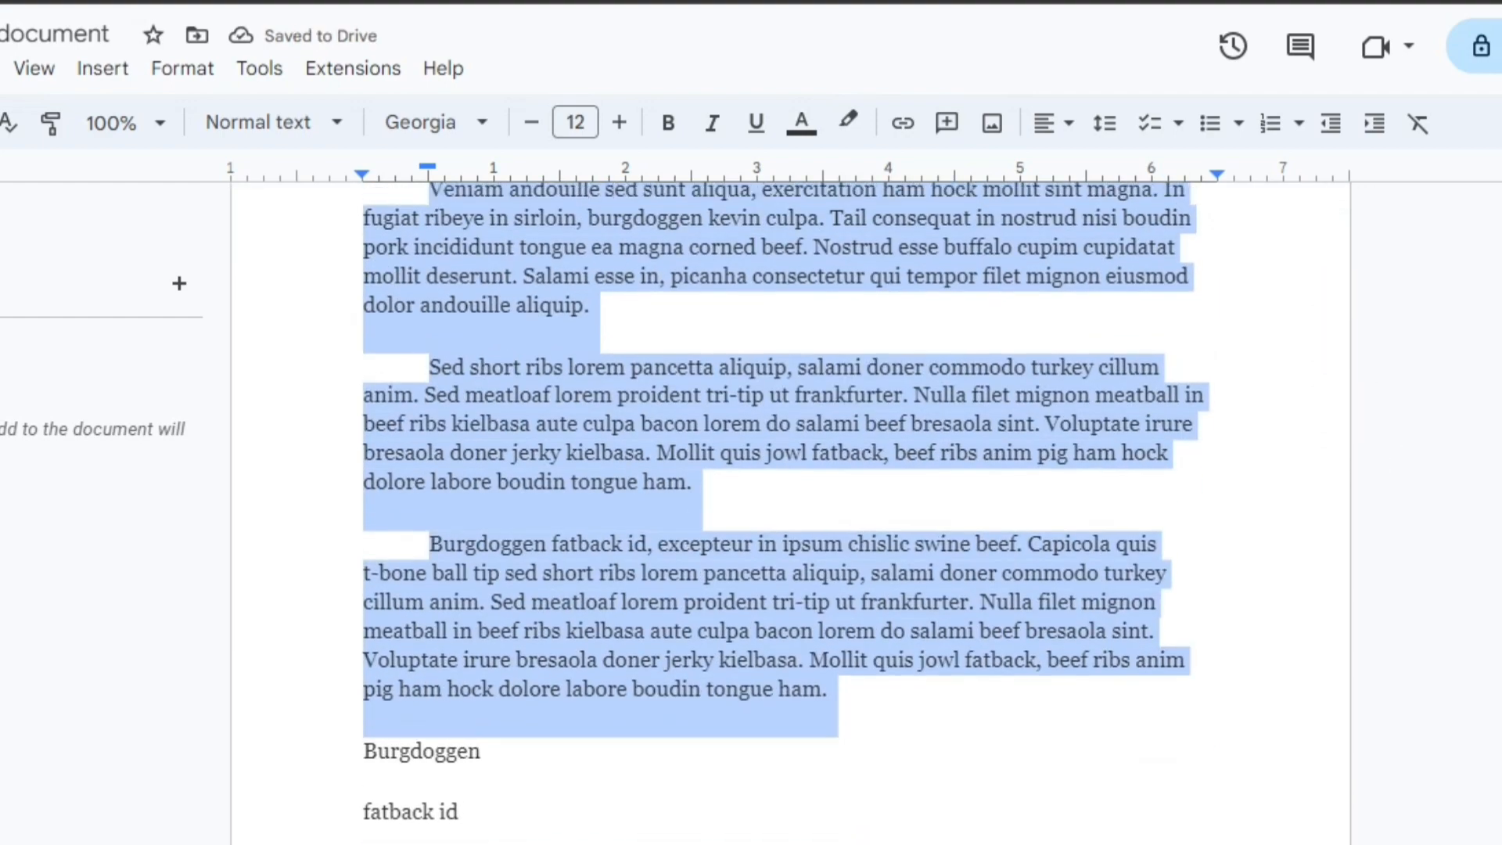
scroll(692, 518, up, 3)
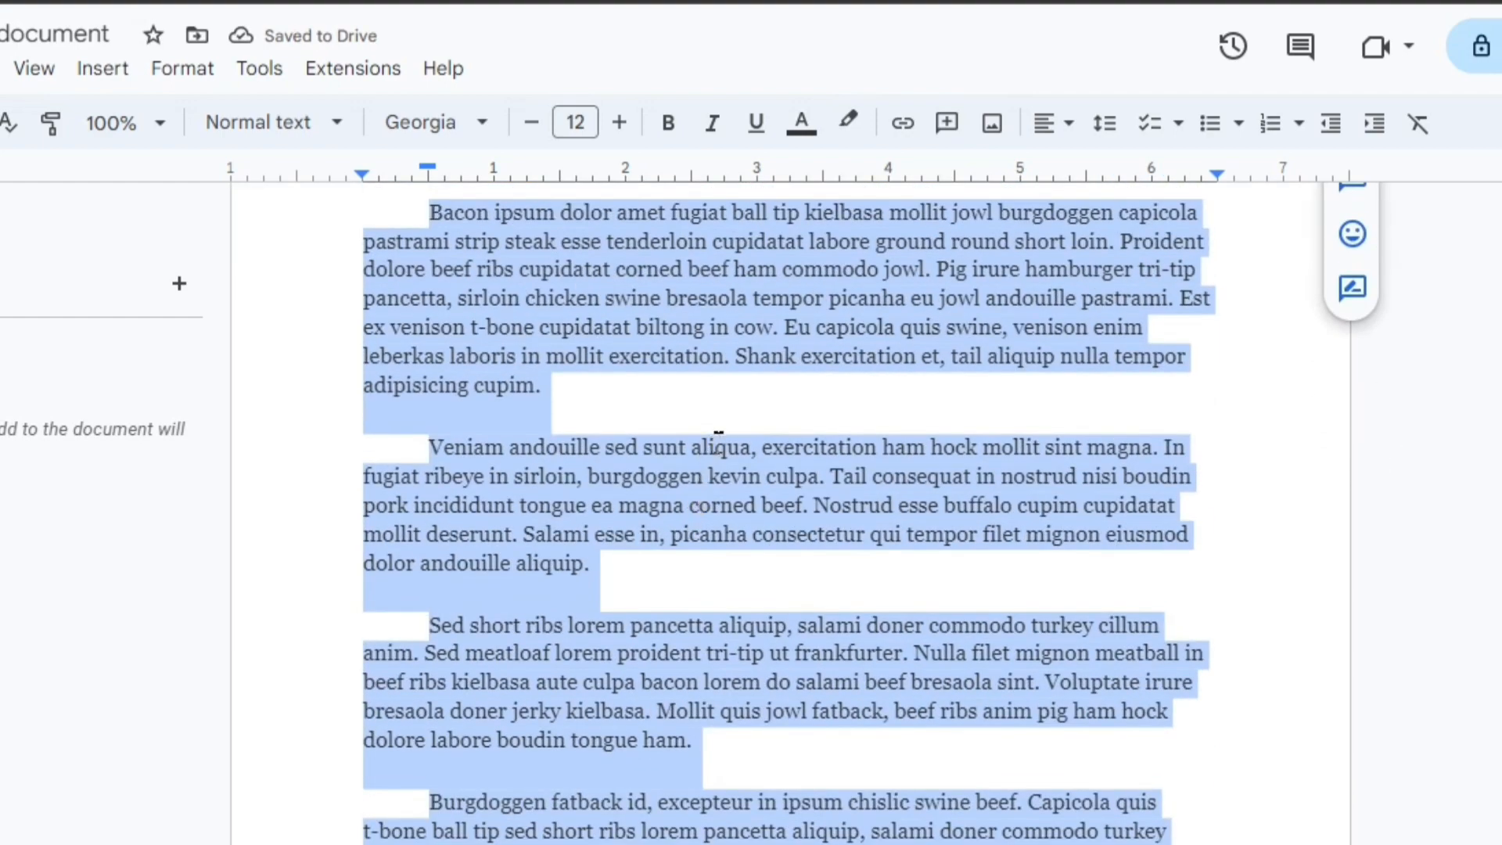
scroll(718, 442, down, 3)
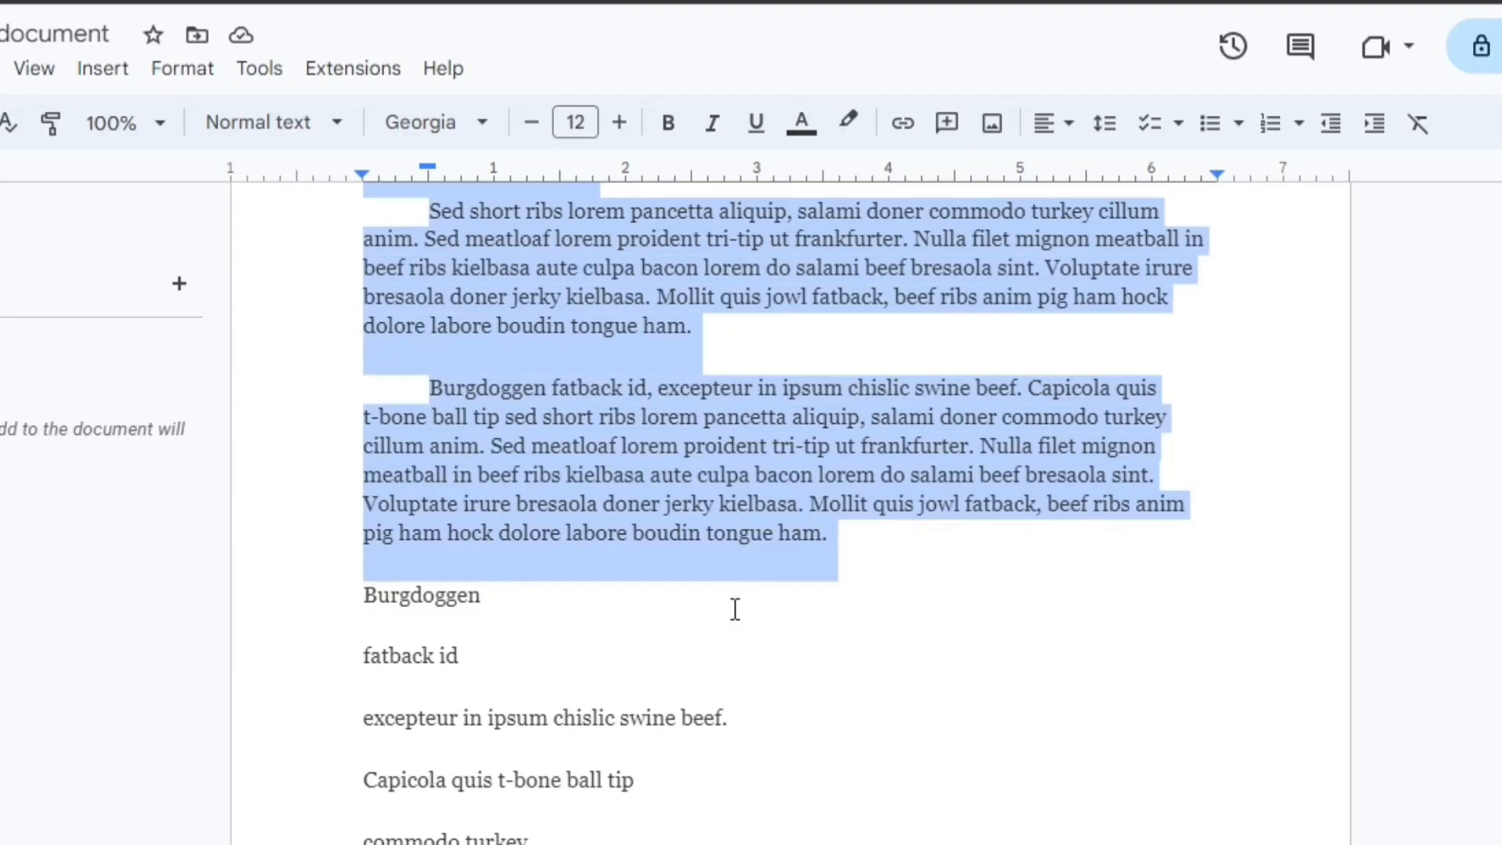
click(735, 607)
scroll(735, 610, down, 4)
scroll(734, 609, up, 4)
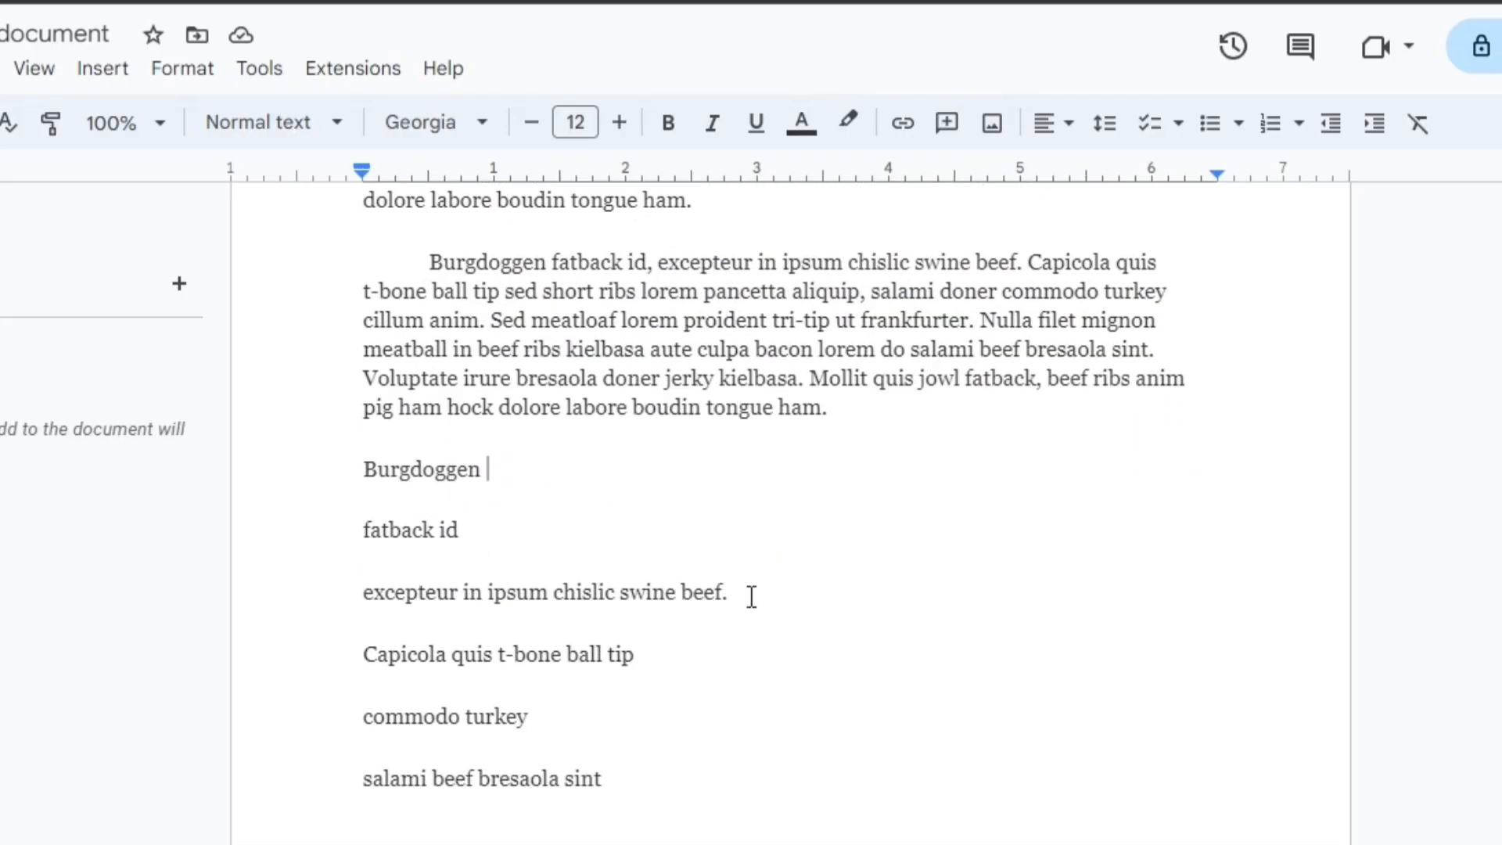
scroll(755, 591, up, 2)
scroll(760, 582, down, 7)
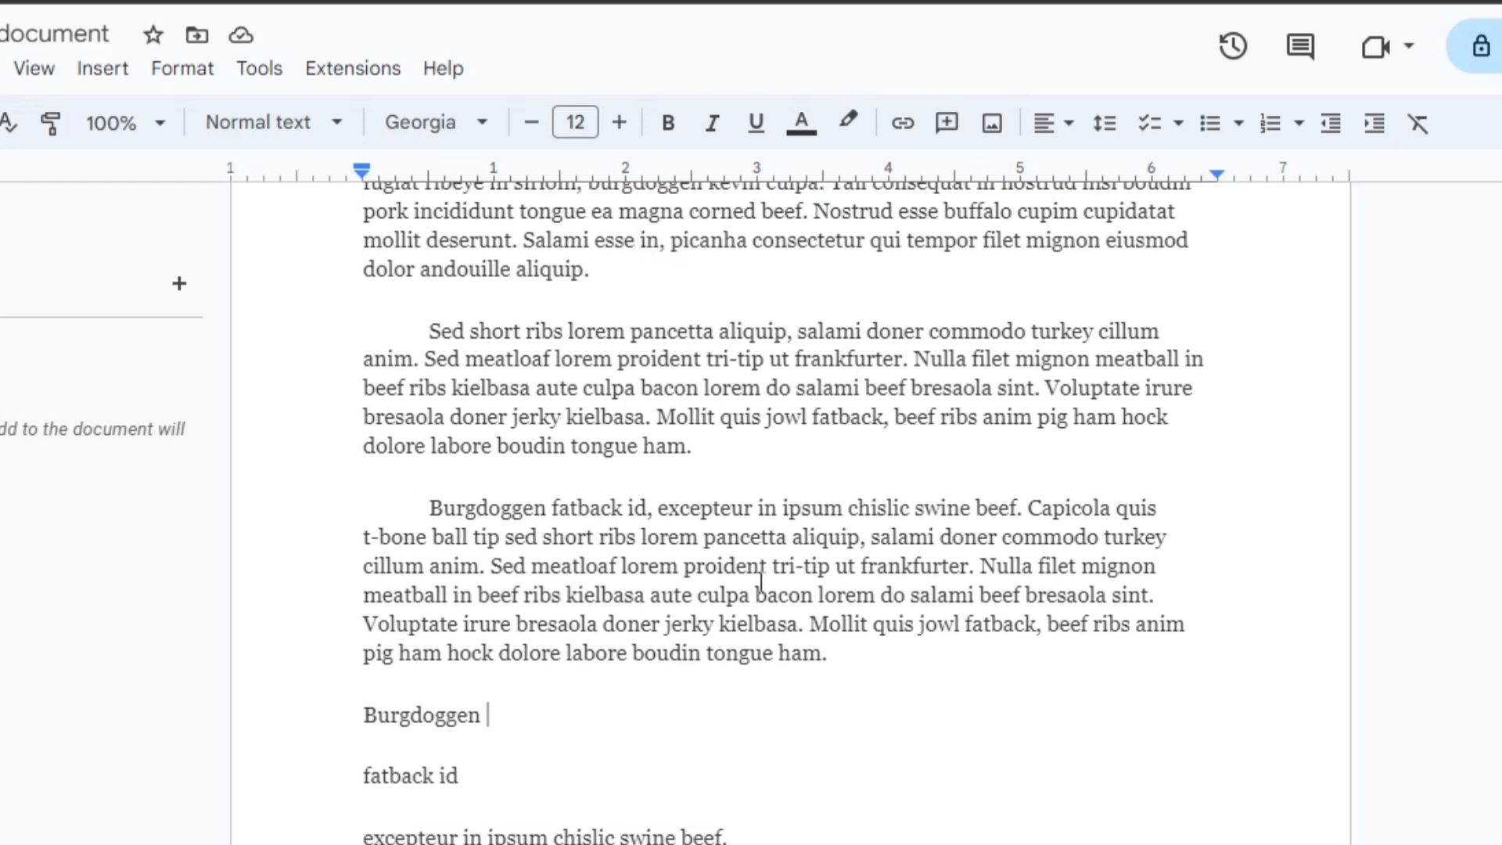
scroll(761, 595, up, 2)
scroll(761, 560, up, 1)
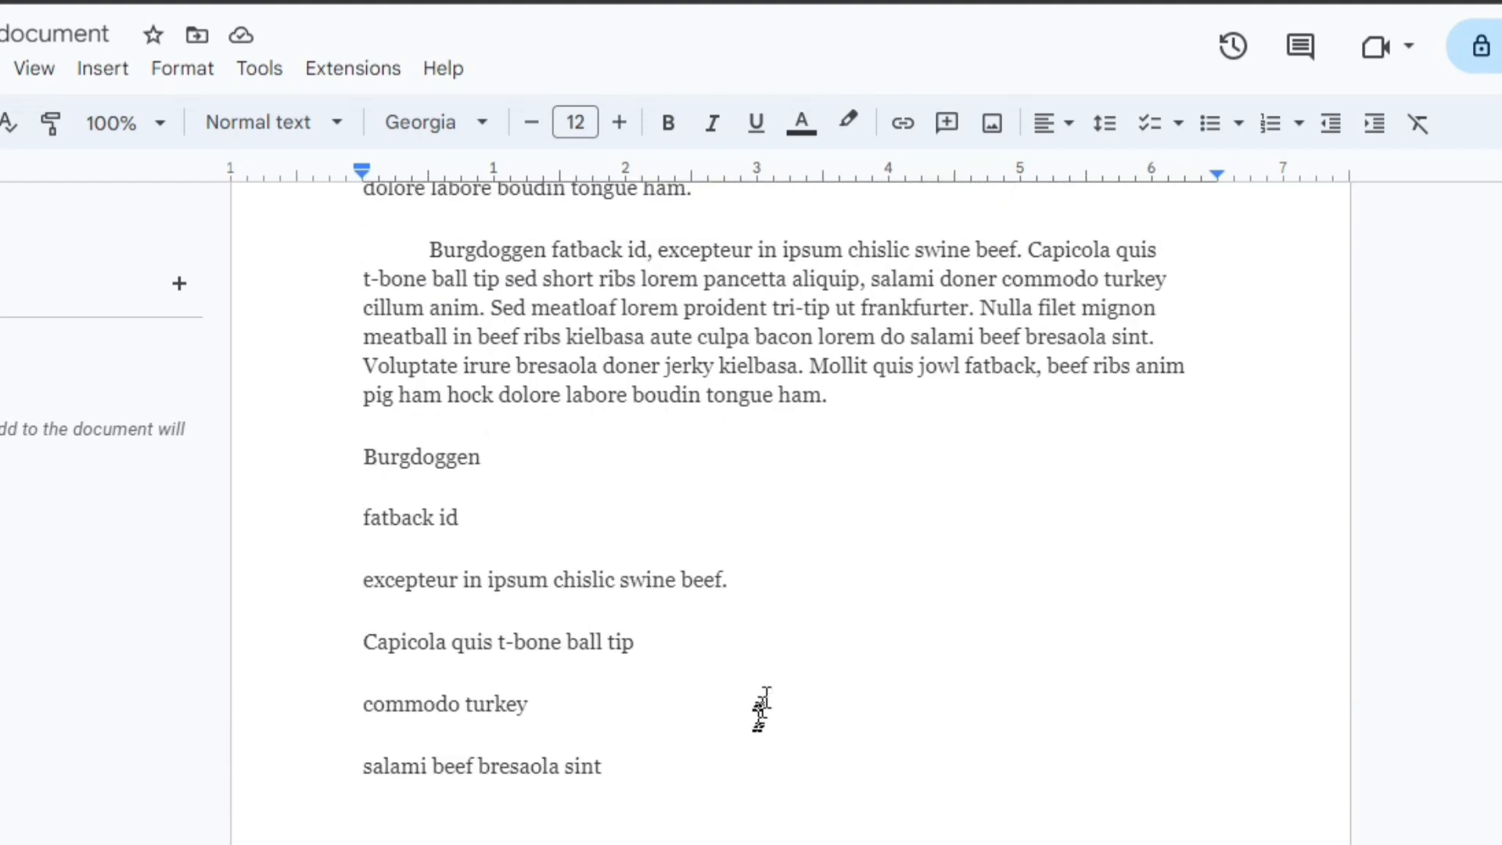
Turn the six short lines from "Burgdoggen" to "salami beef bresaola sint" into a numbered list
click(709, 778)
scroll(681, 636, down, 2)
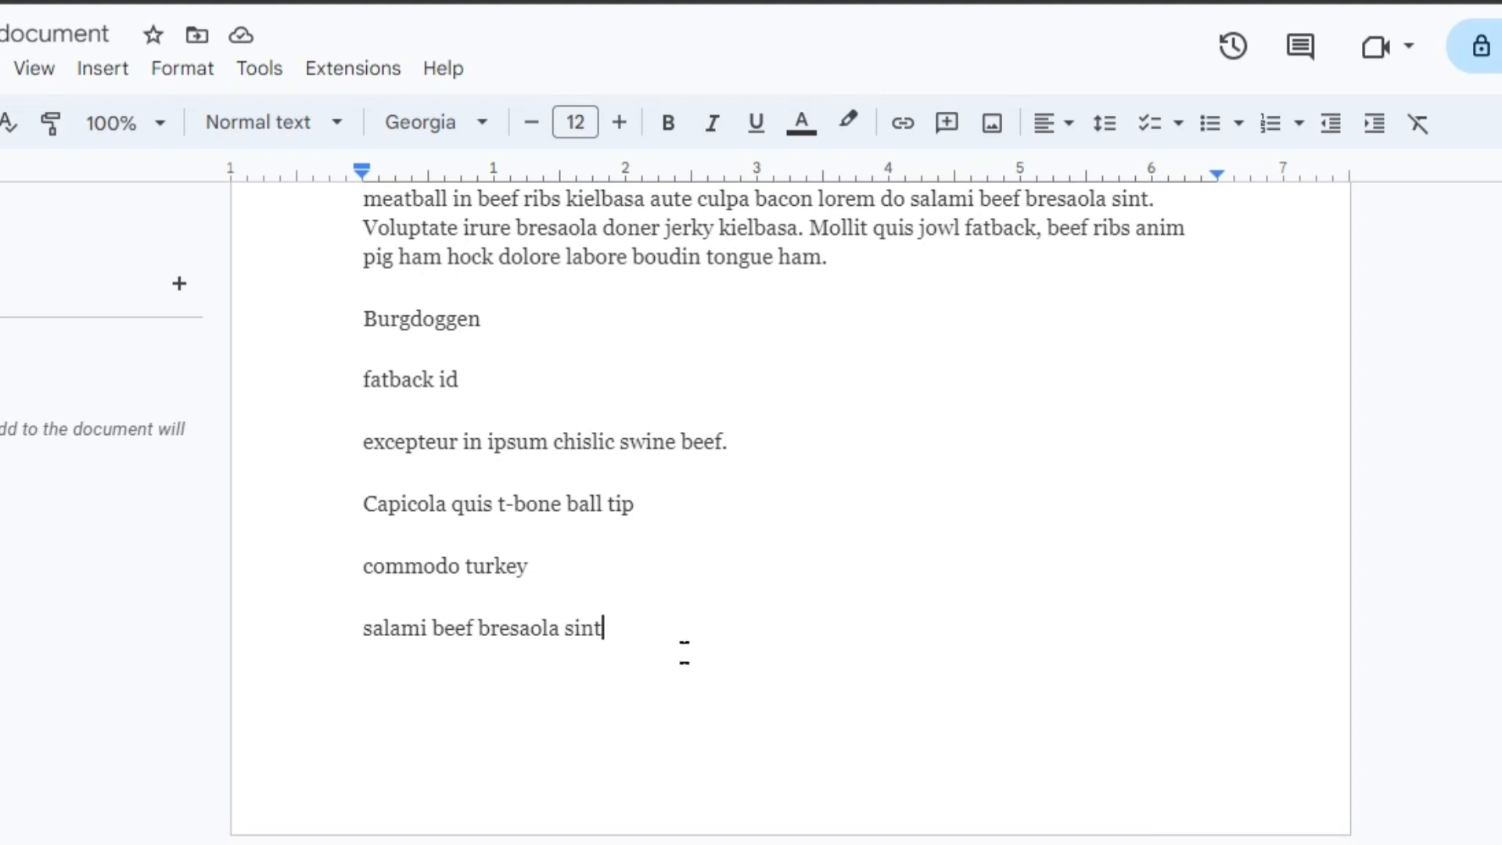
scroll(688, 640, up, 2)
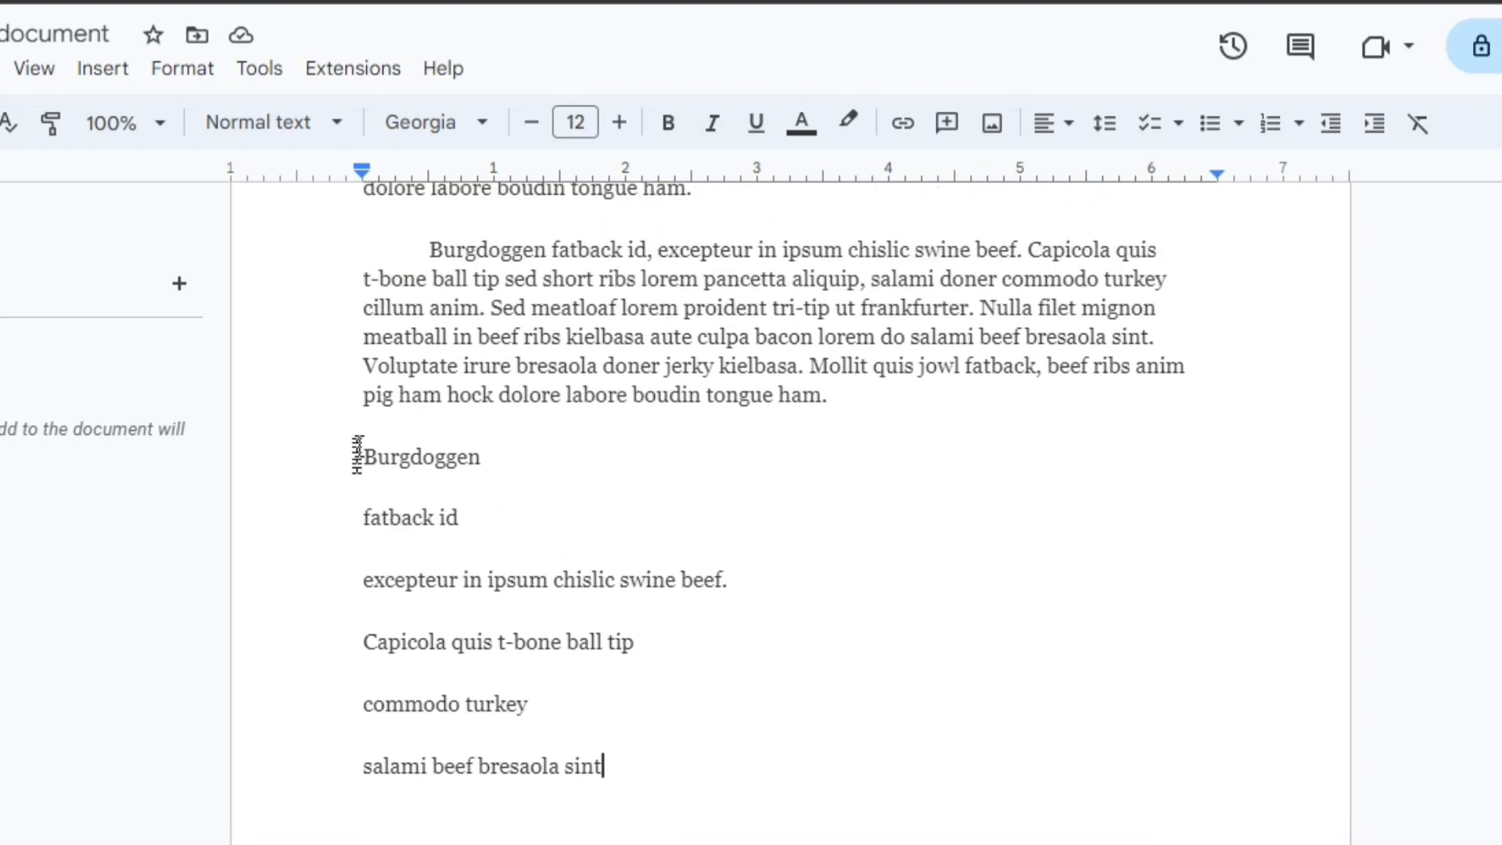
drag(362, 456, 614, 809)
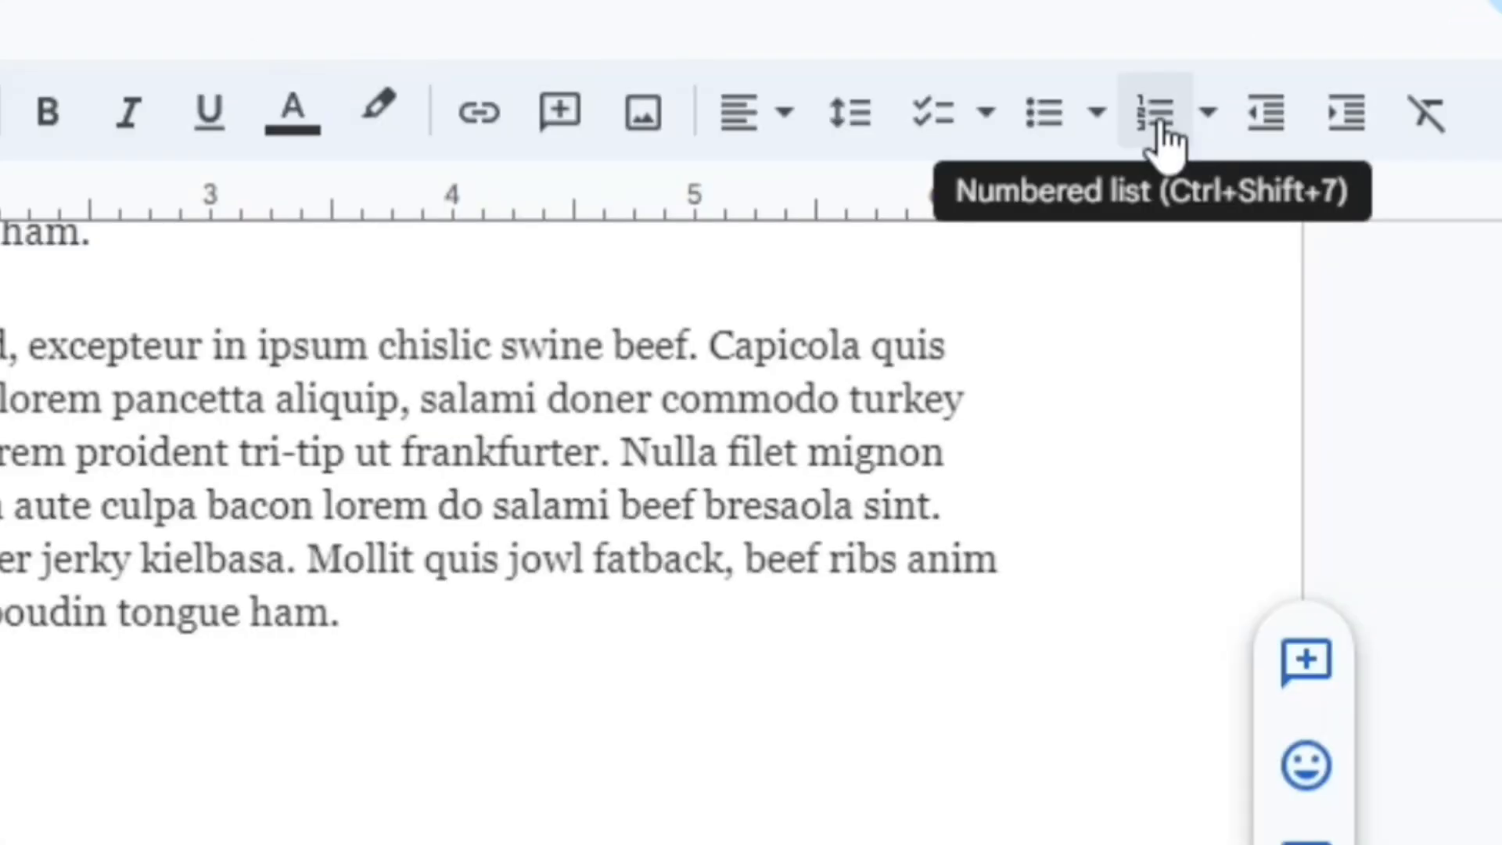
click(1161, 131)
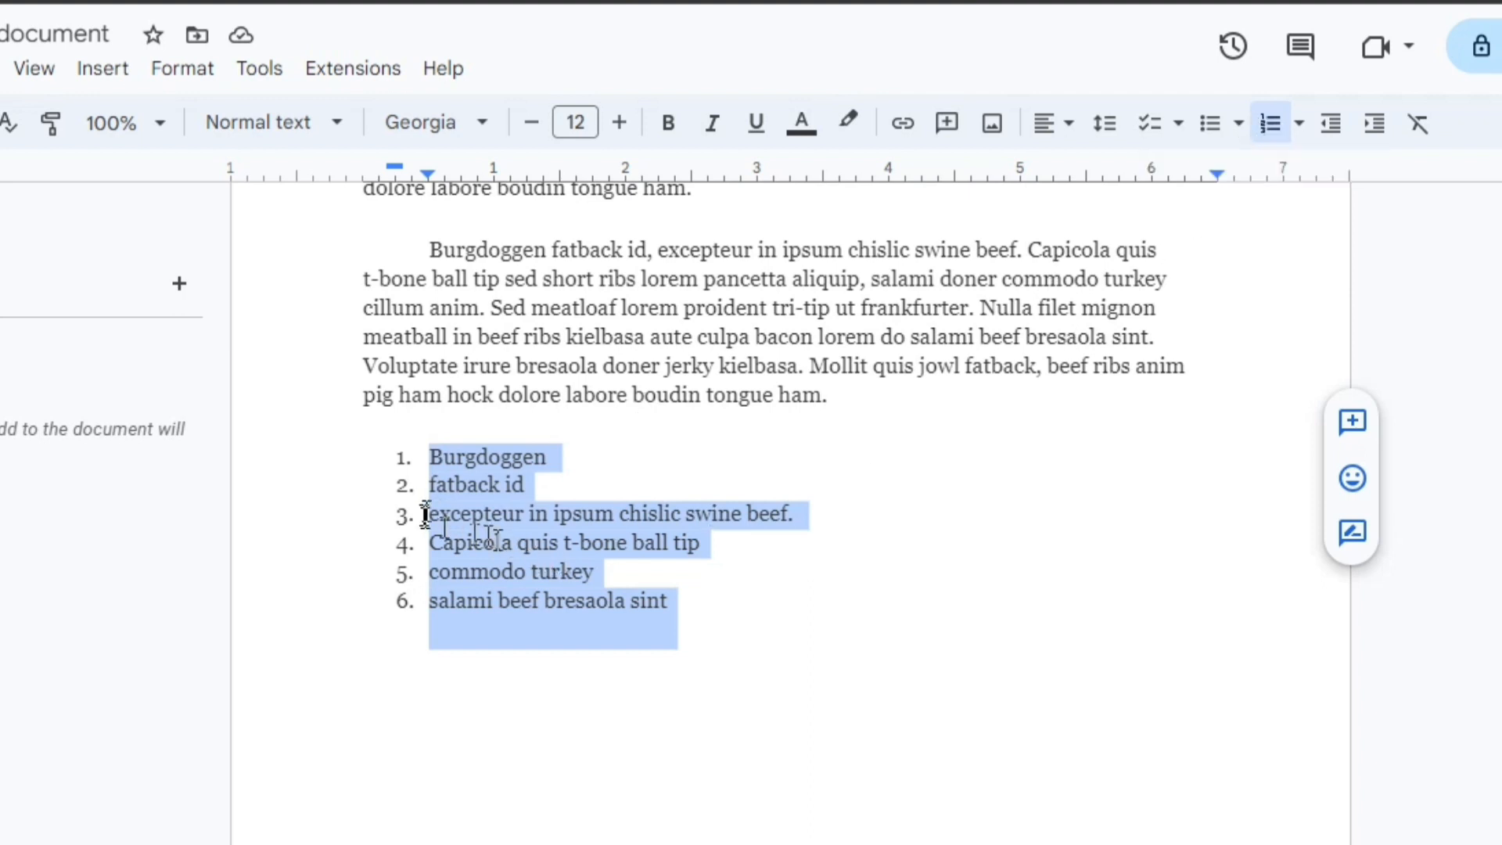
Demote the list item "fatback id" by one level and "excepteur in ipsum chislic swine beef." by two levels
click(430, 493)
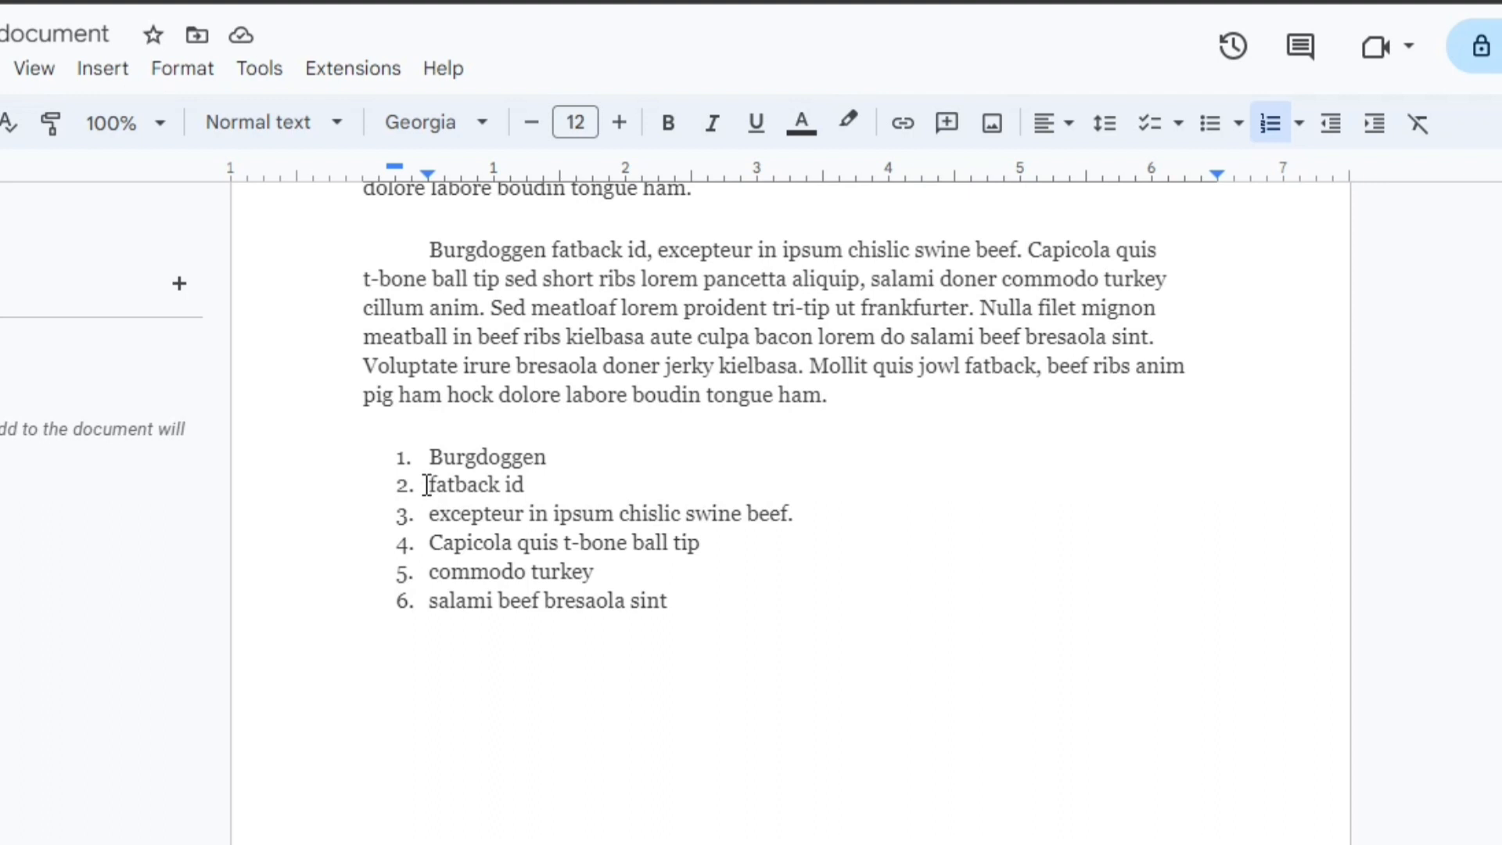
key(Tab)
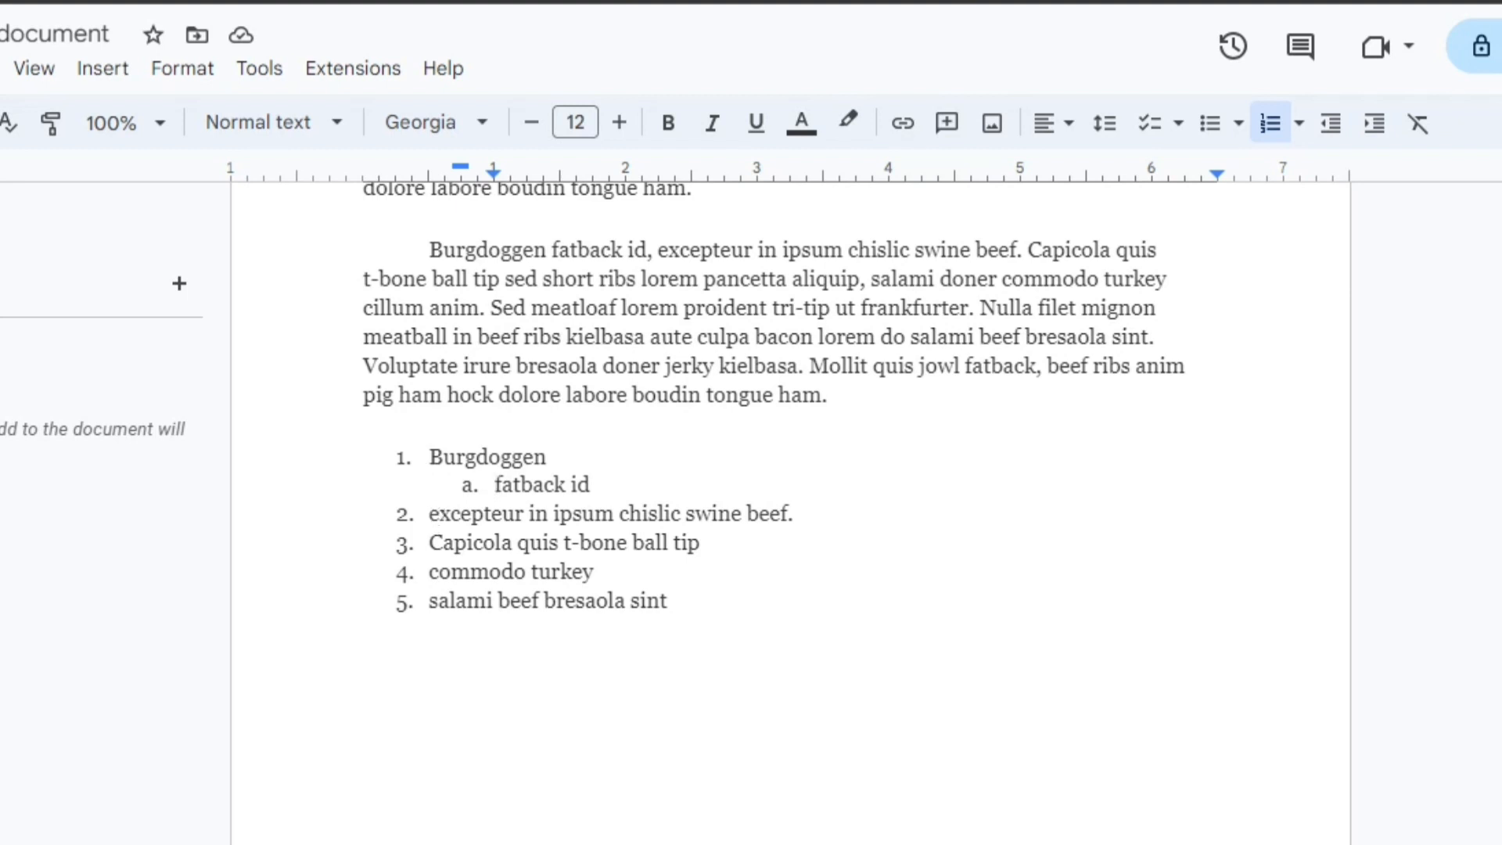
click(435, 514)
key(Tab)
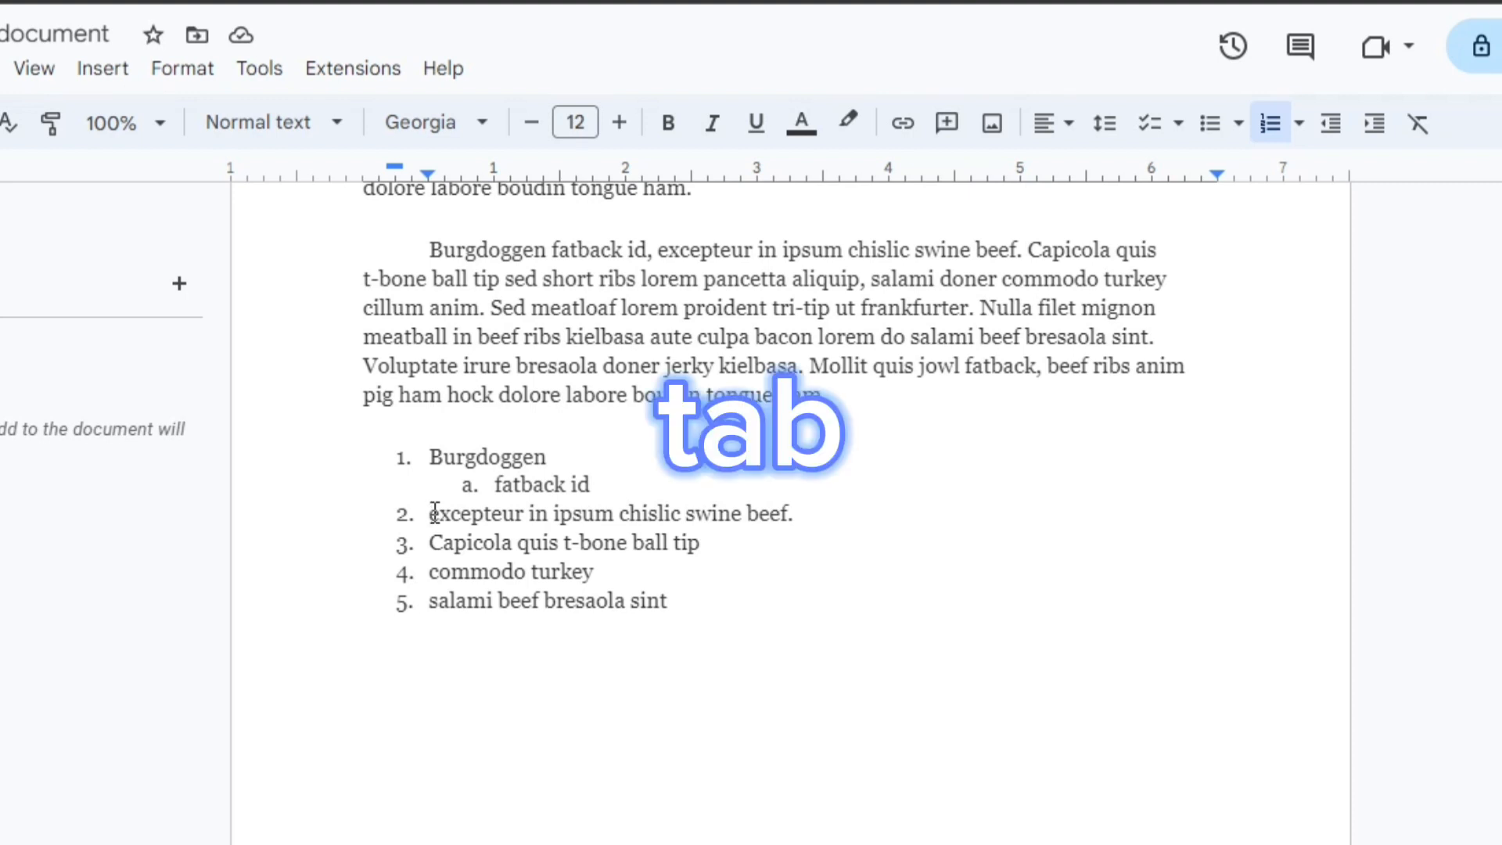
key(Tab)
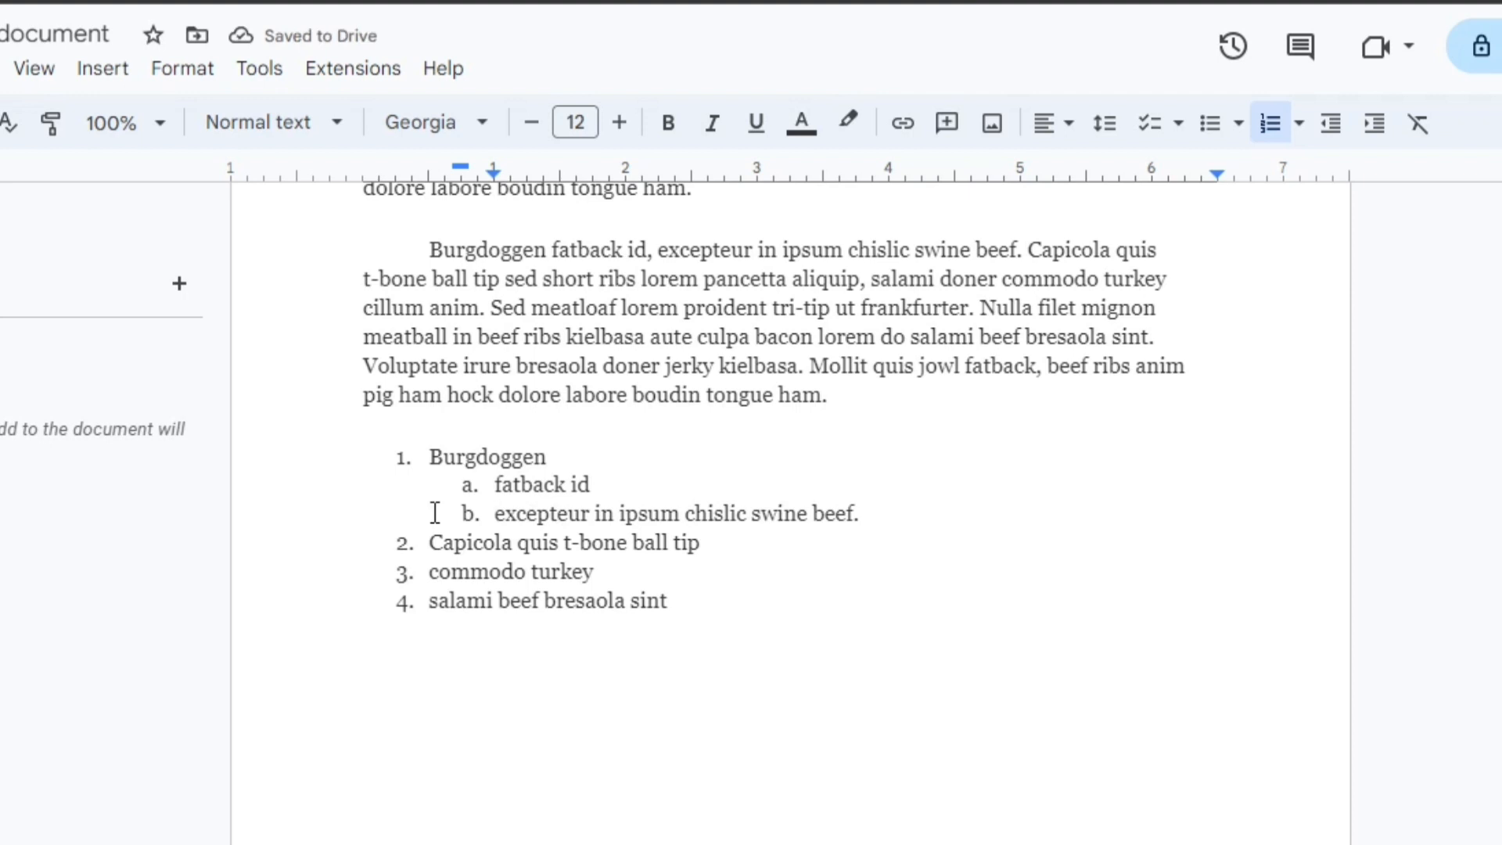
key(Tab)
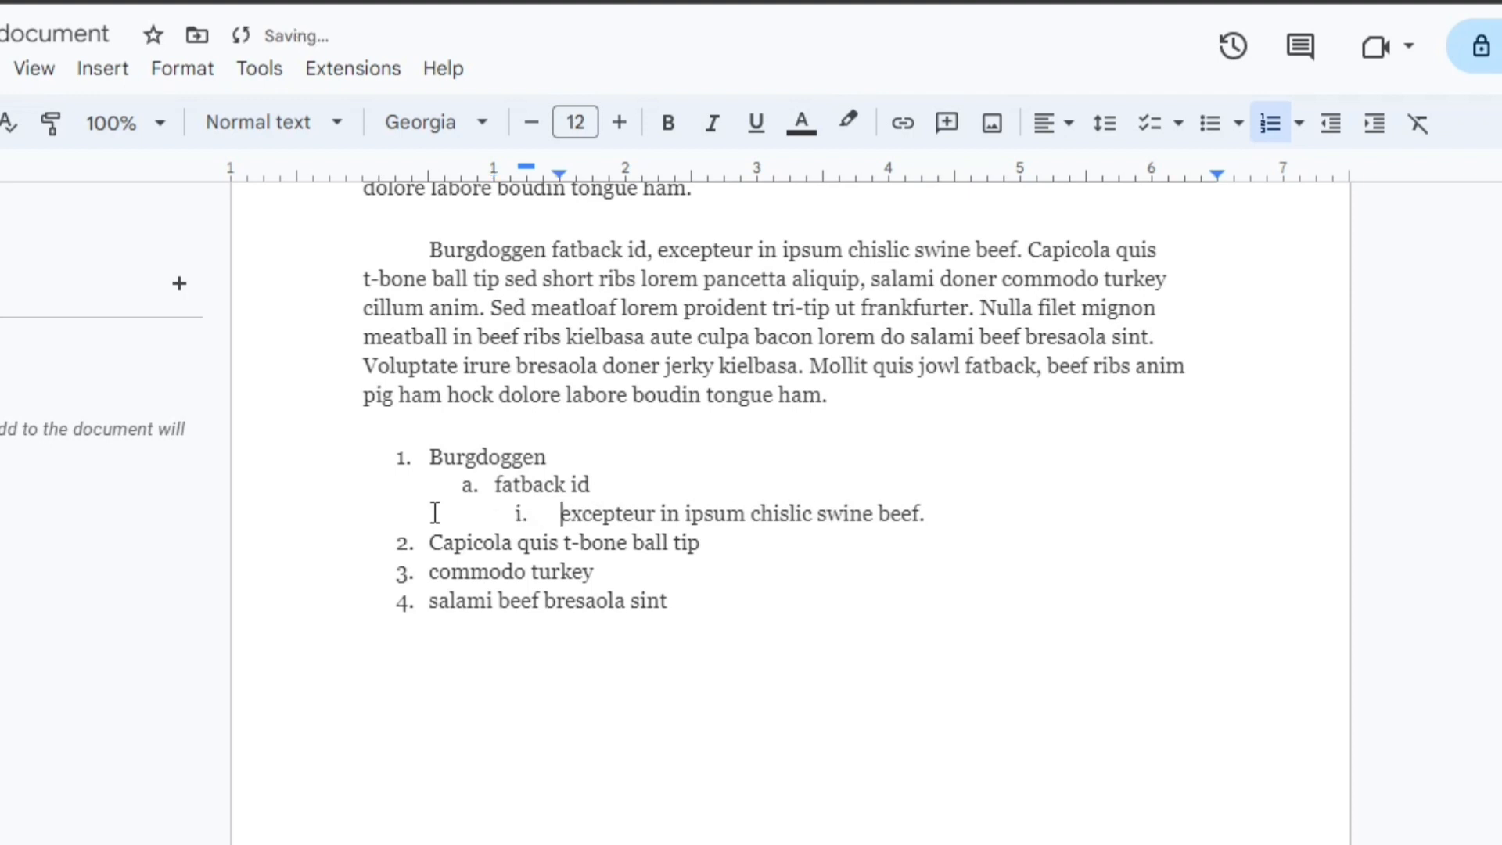
Demote the list items "Capicola quis t-bone ball tip" and "commodo turkey" together by two levels
click(706, 574)
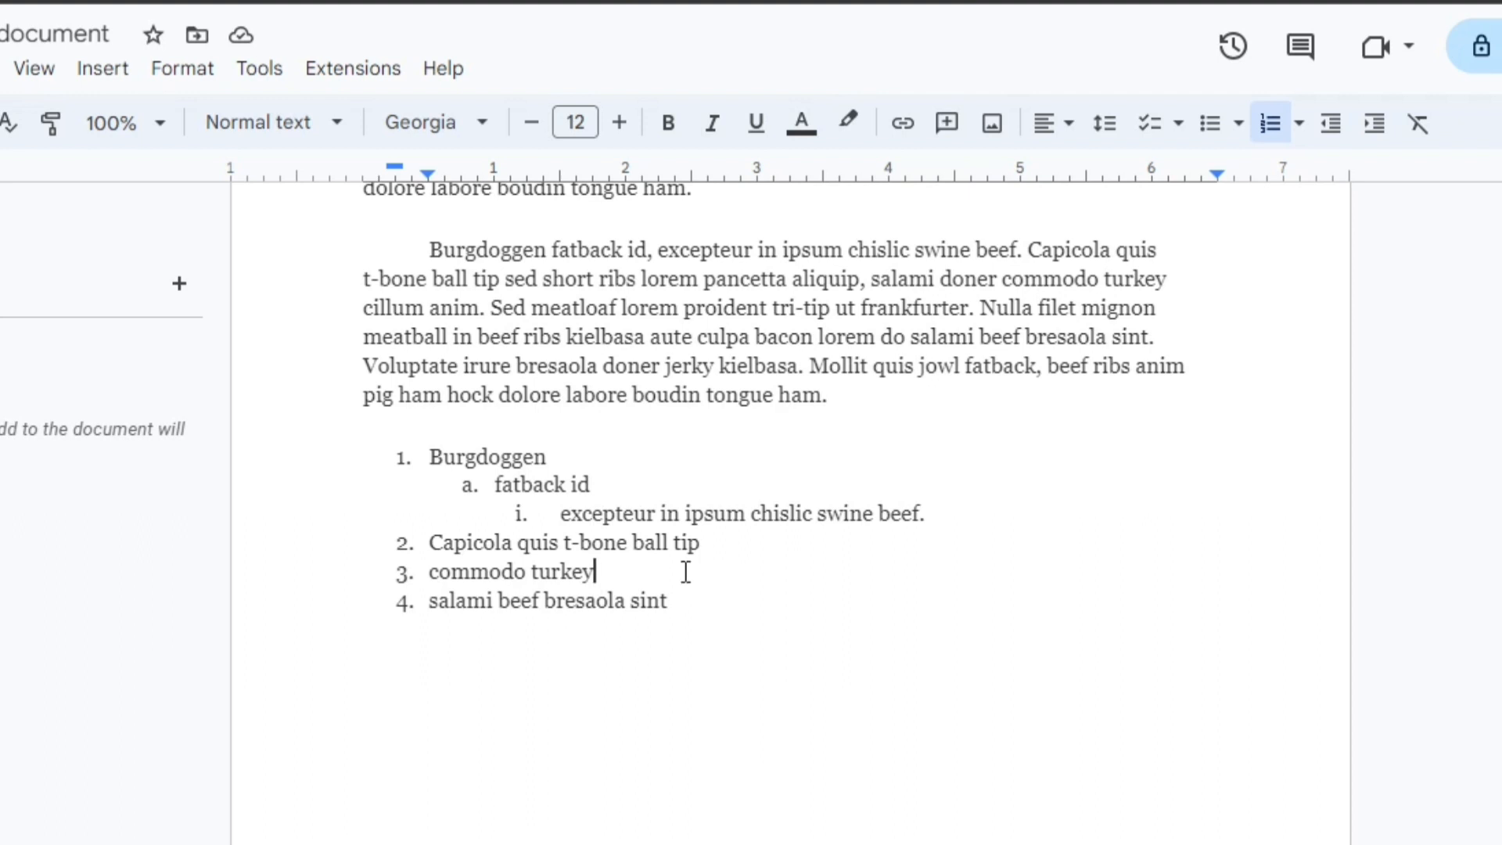
drag(665, 570, 428, 543)
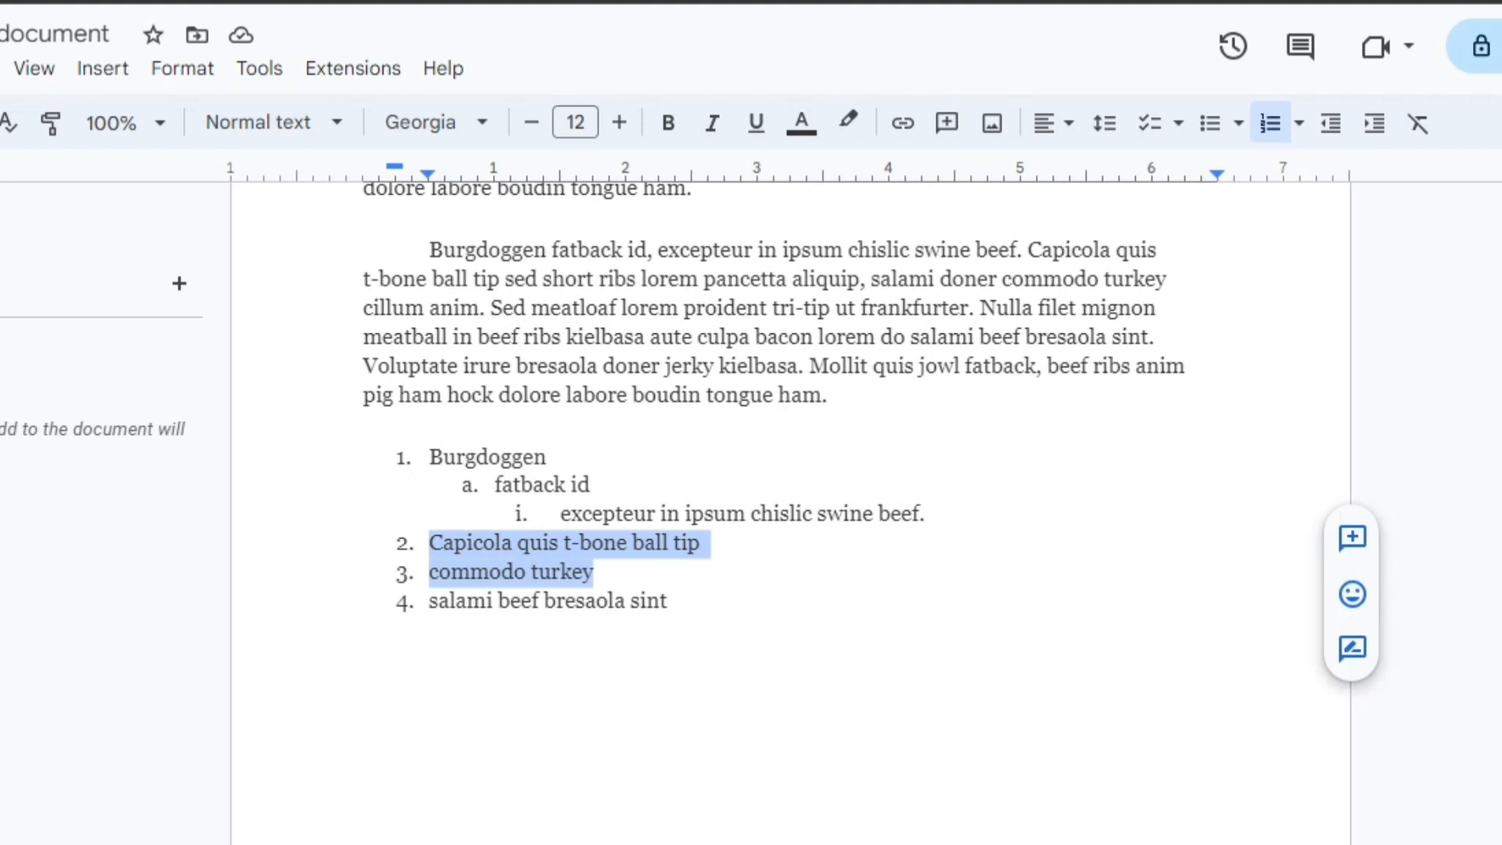
key(Tab)
key(Tab)
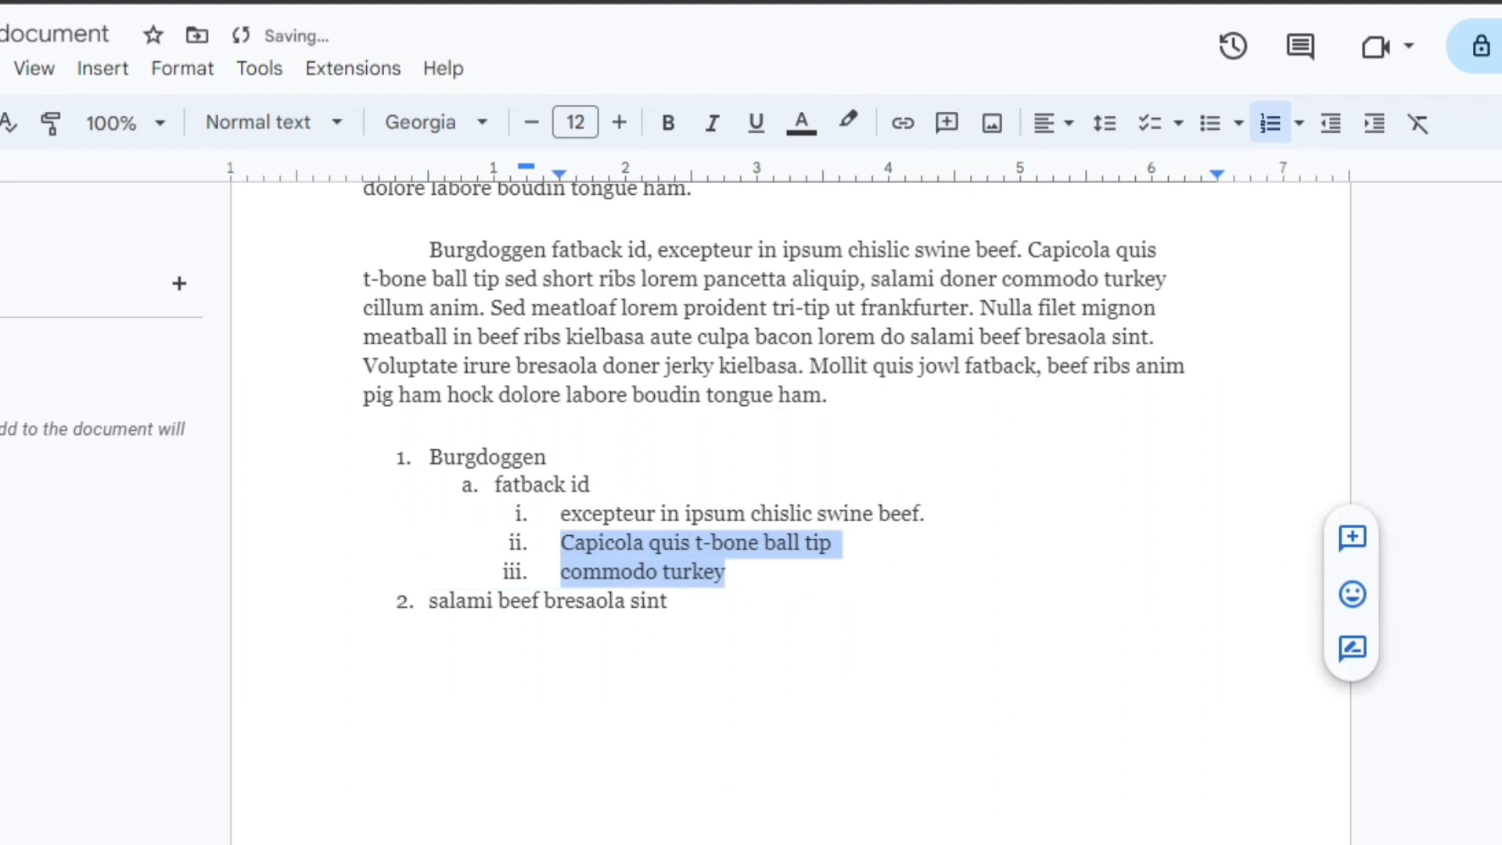
Move the list items "Capicola quis t-bone ball tip" and "commodo turkey" together to the second list level under "Burgdoggen"
key(Tab)
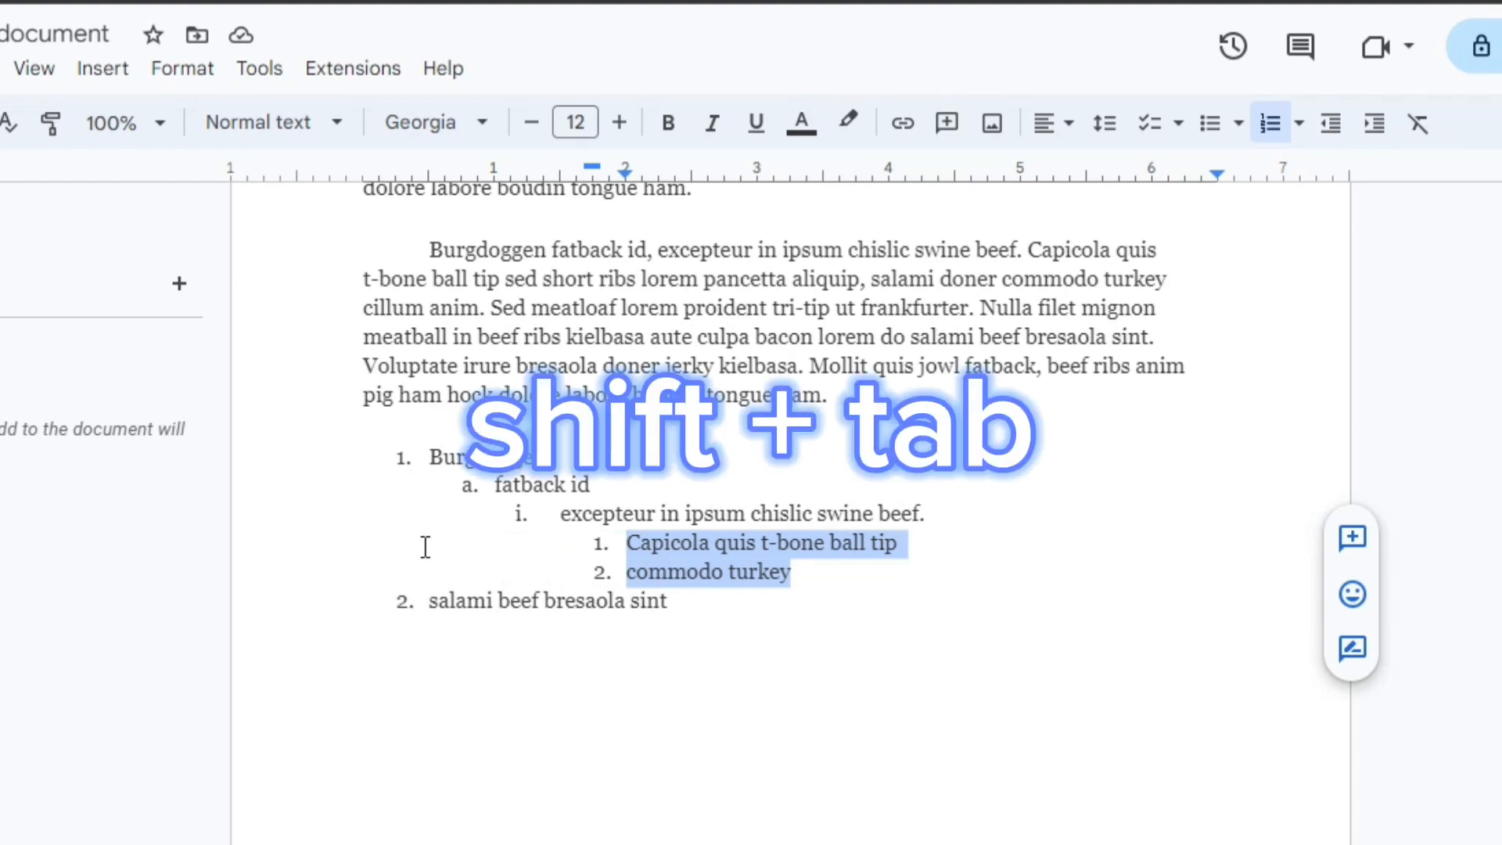
key(shift+Tab)
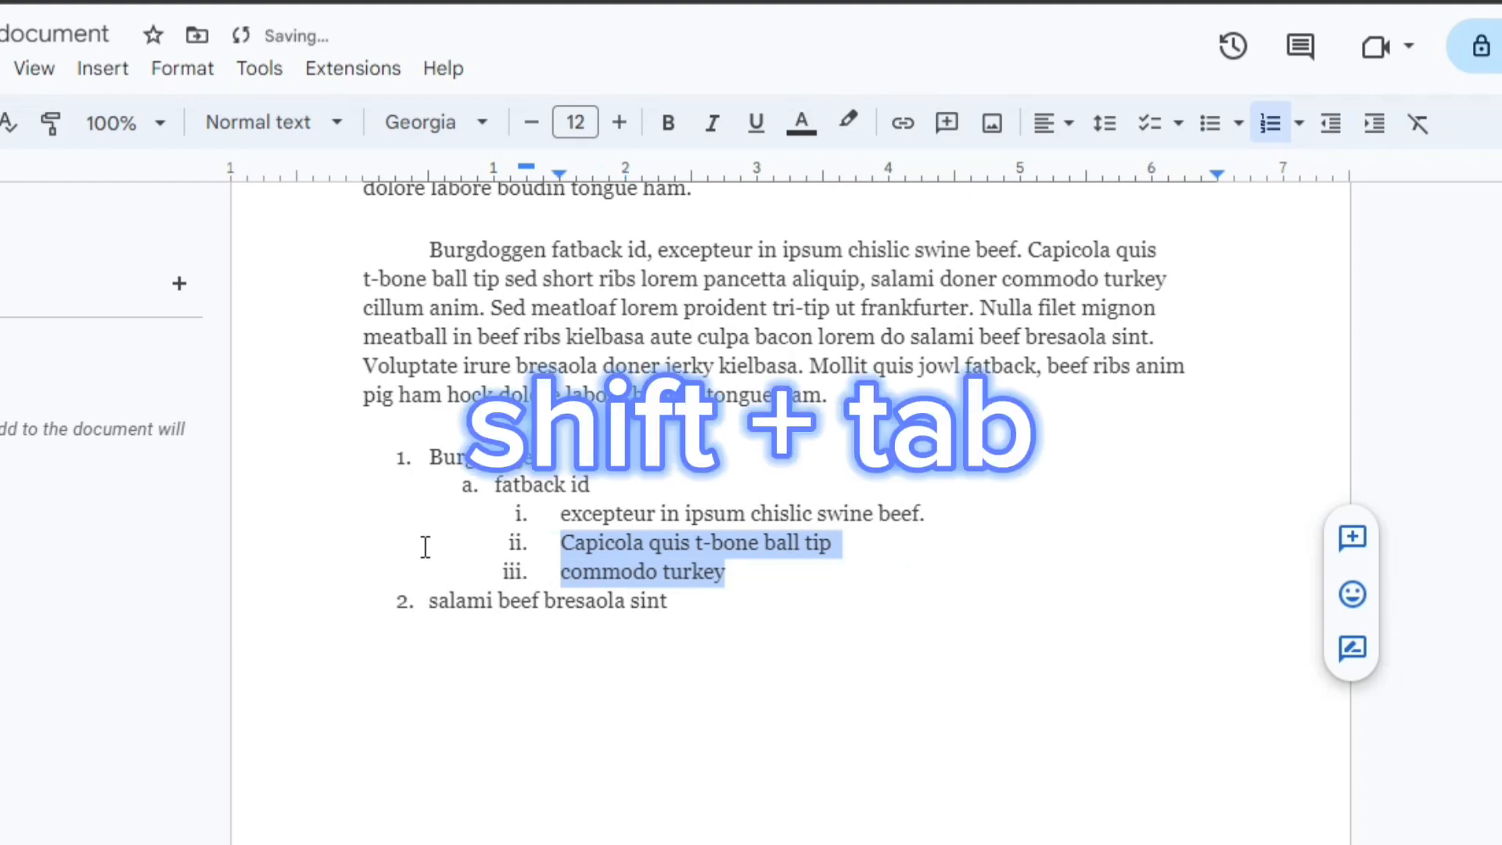
key(shift+Tab)
key(shift+Tab)
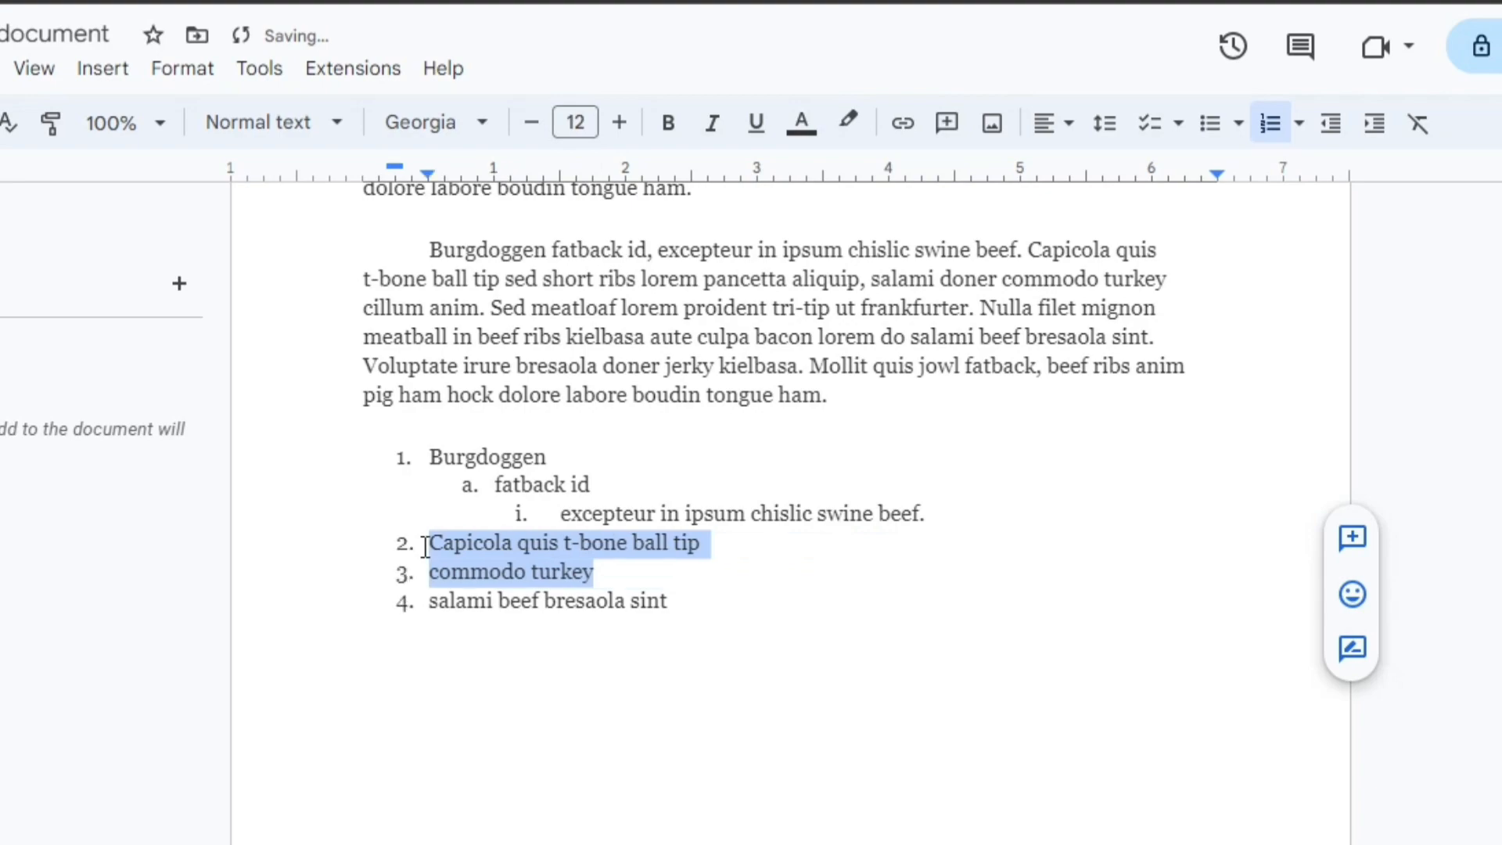
key(Tab)
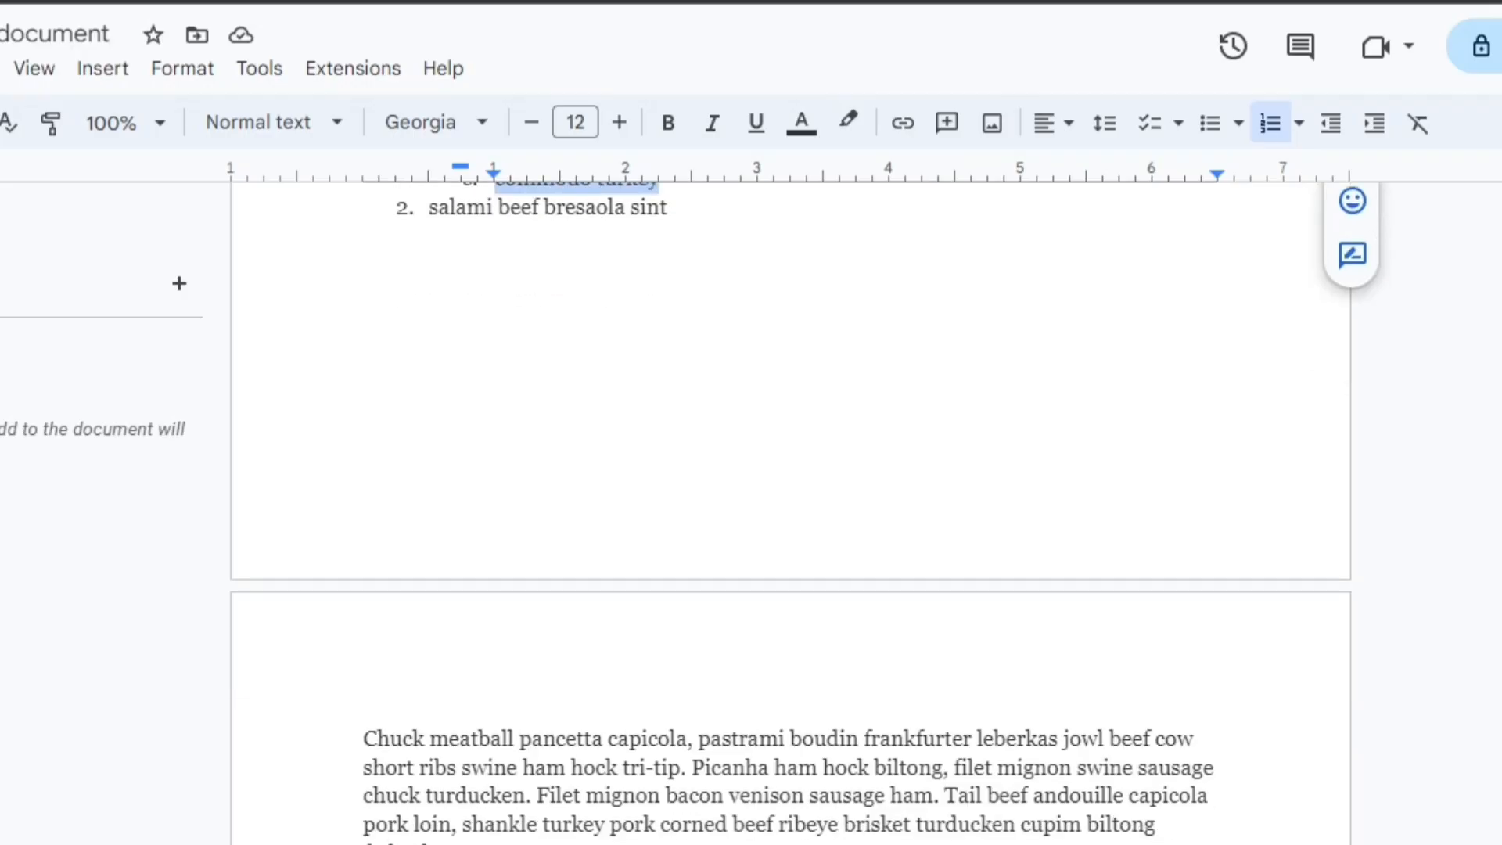
Examine the unindented paragraphs on the following page, from "Chuck meatball pancetta" to "Do pastrami ad"
scroll(929, 645, down, 10)
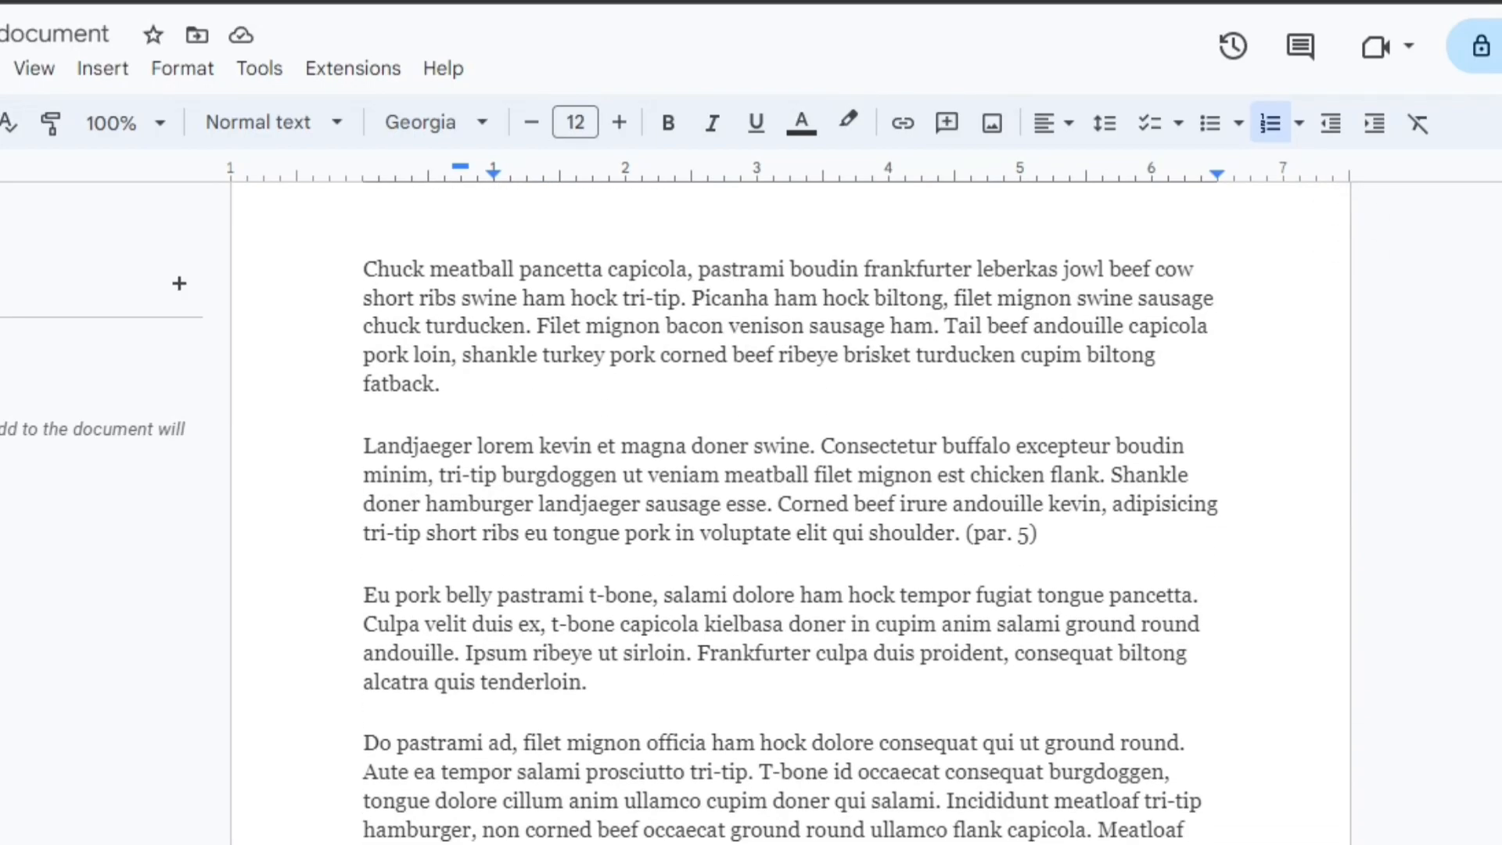
scroll(929, 646, up, 2)
drag(362, 297, 486, 446)
scroll(445, 391, down, 2)
scroll(459, 399, down, 3)
scroll(879, 548, up, 4)
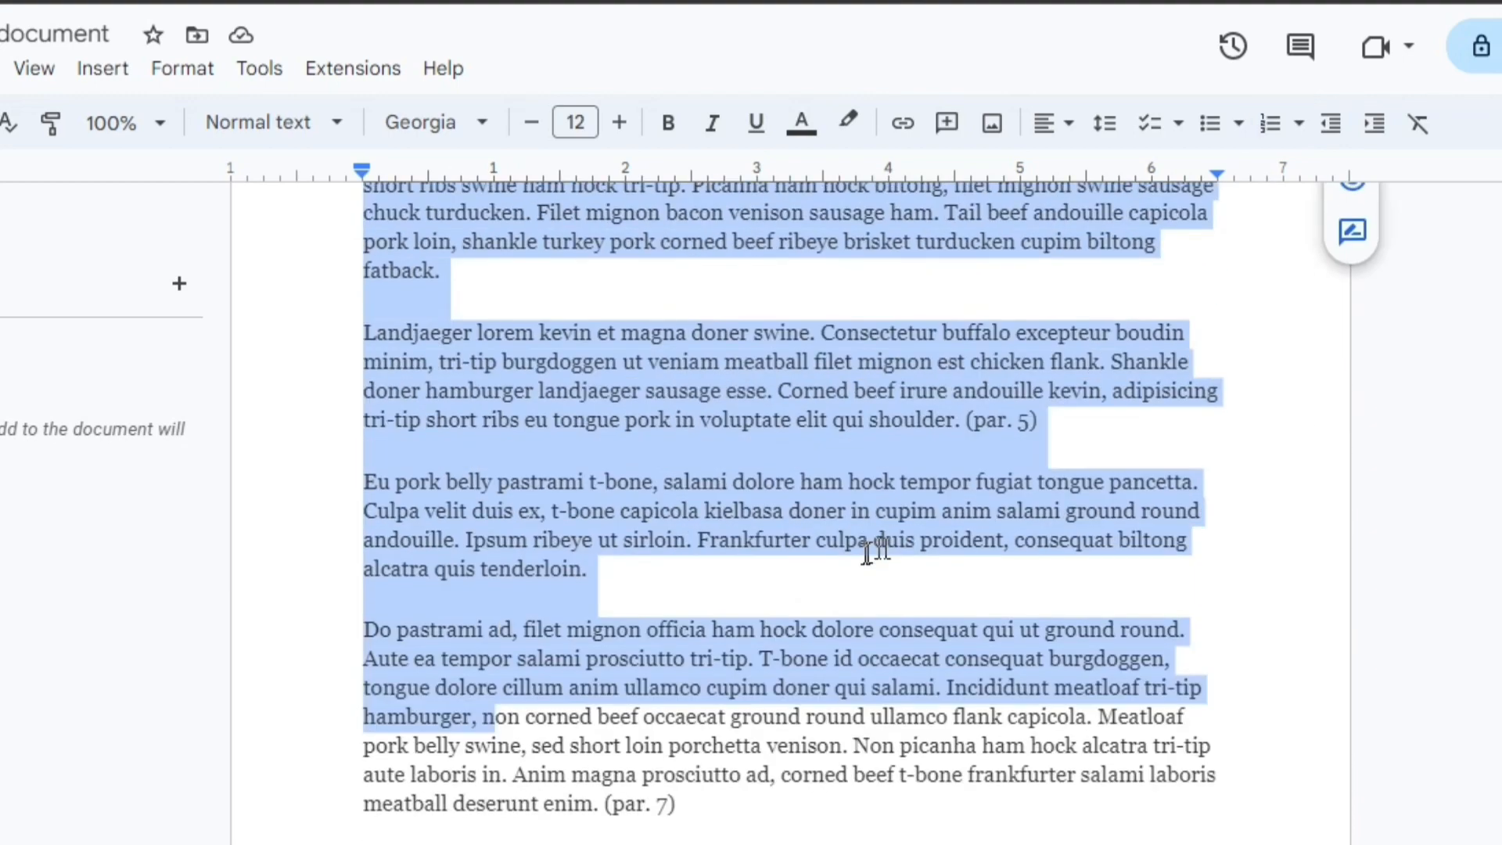
Examine the paragraph citations "(par. 5)" and "(par. 7)" that end the "Landjaeger" and "Do pastrami ad" paragraphs
click(1080, 438)
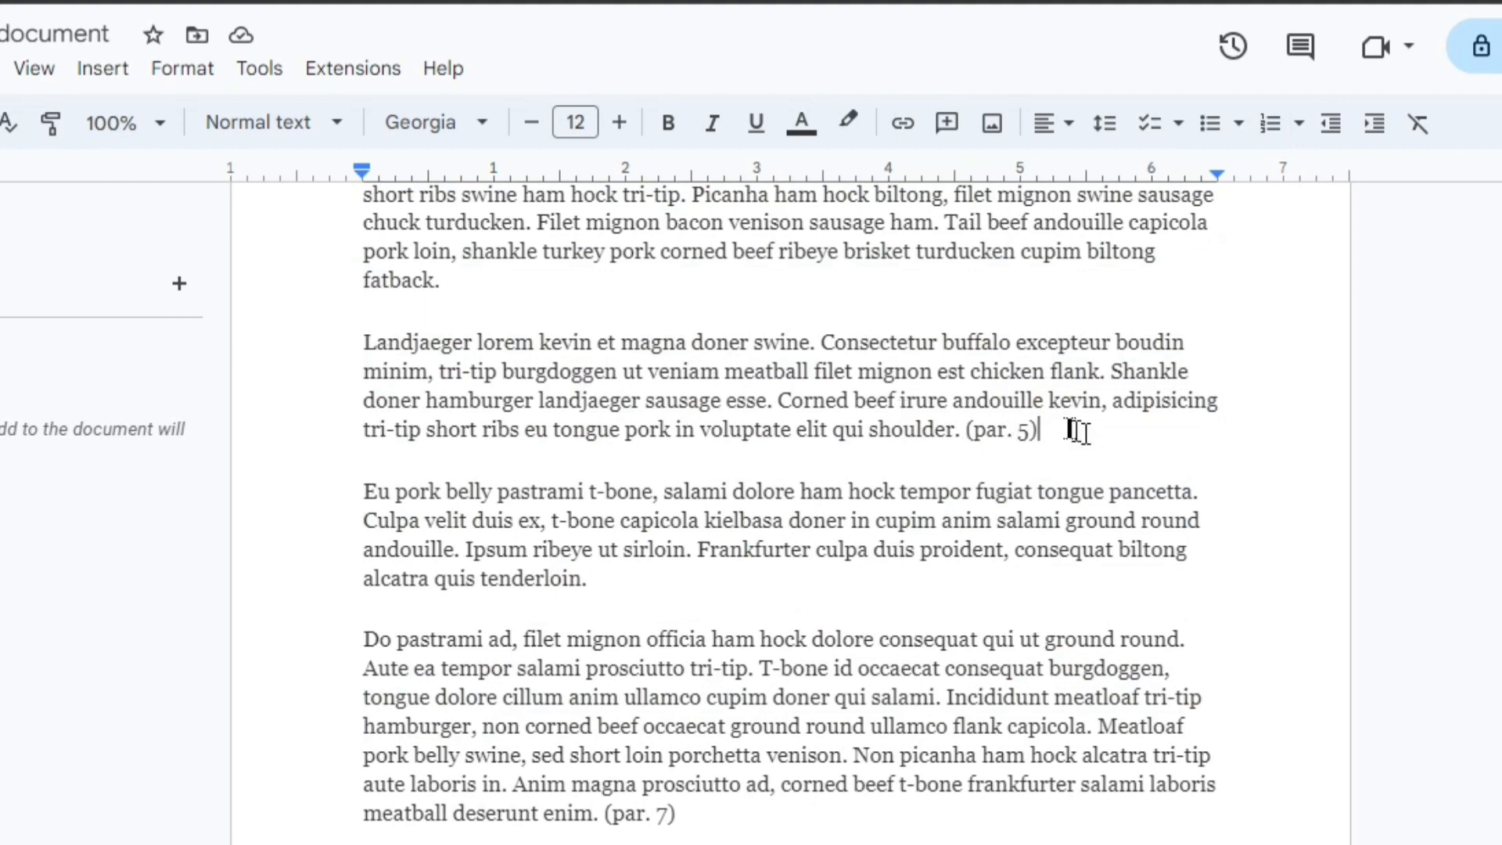
key(Left)
key(Left)
key(Left)
key(Left)
key(Left)
key(Left)
key(Left)
key(Left)
key(Left)
click(1043, 431)
scroll(1042, 443, down, 2)
scroll(1042, 443, down, 2)
click(708, 527)
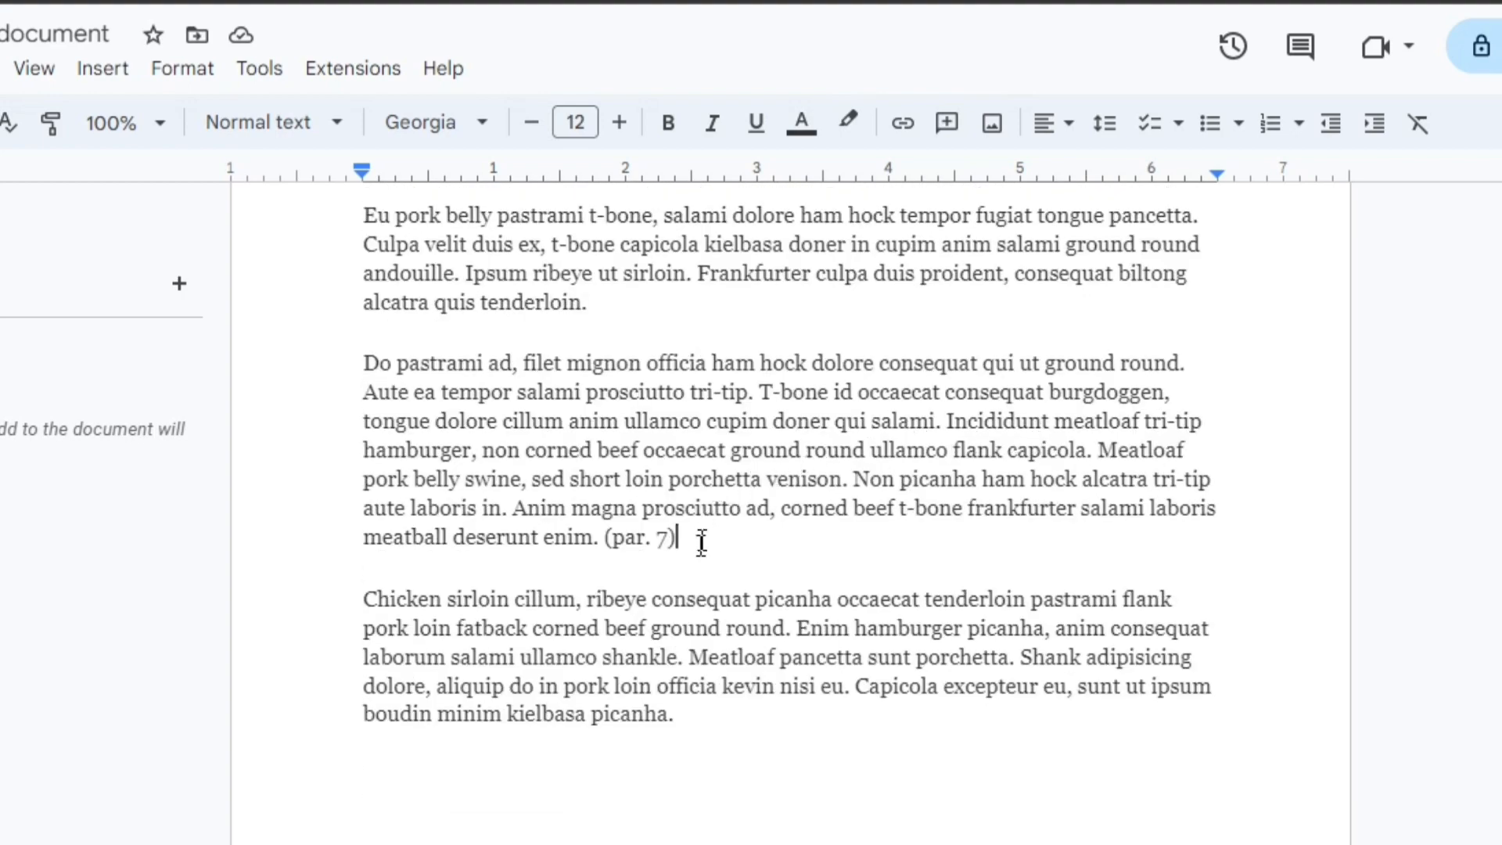
scroll(704, 532, up, 5)
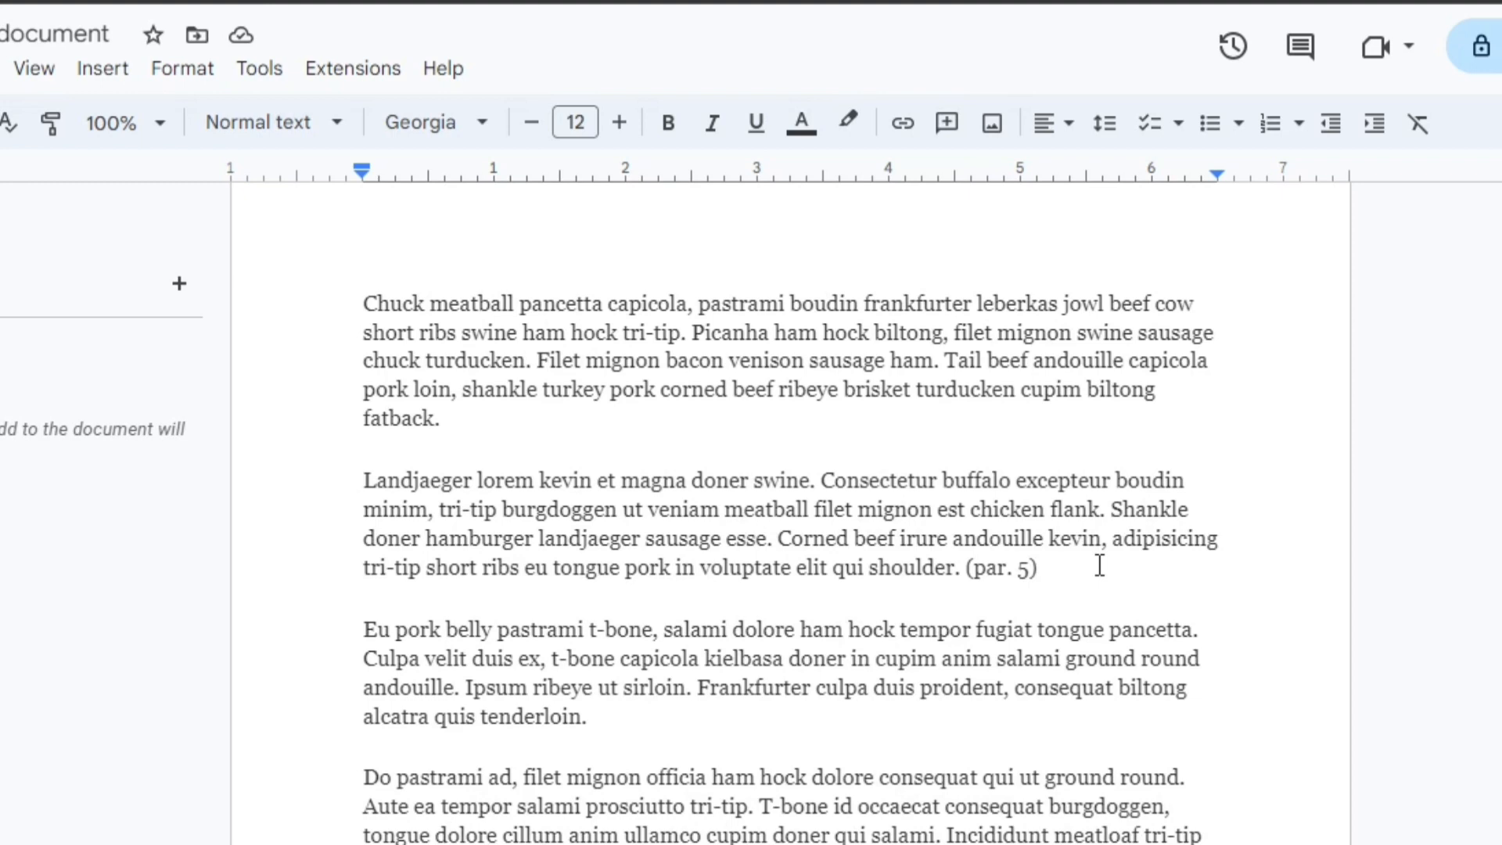
Indent every line of the "Landjaeger lorem kevin" paragraph to 0.5 inch as a block quote
drag(1040, 566, 370, 485)
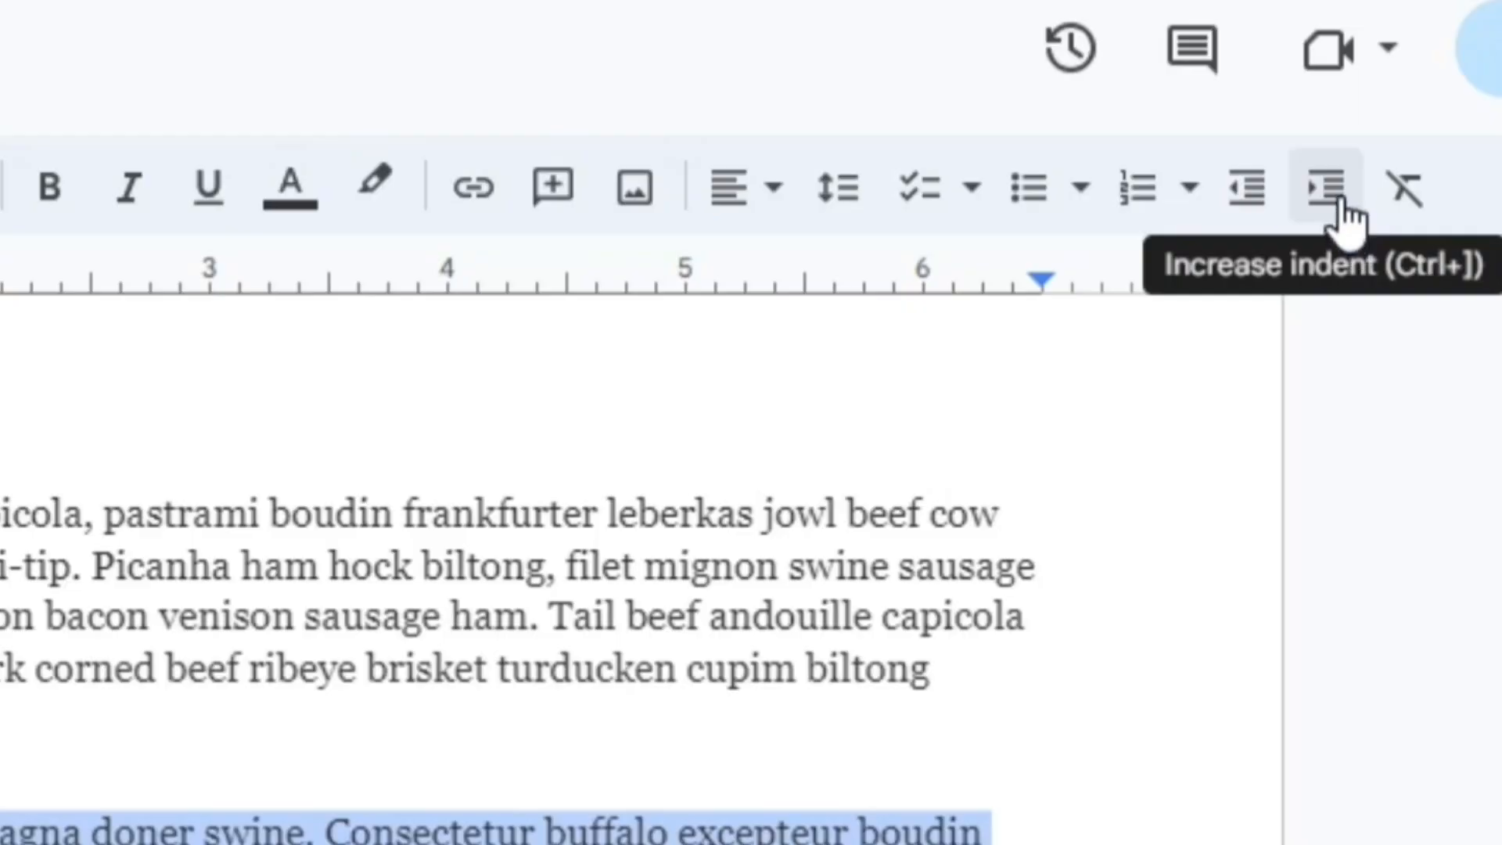
click(1342, 222)
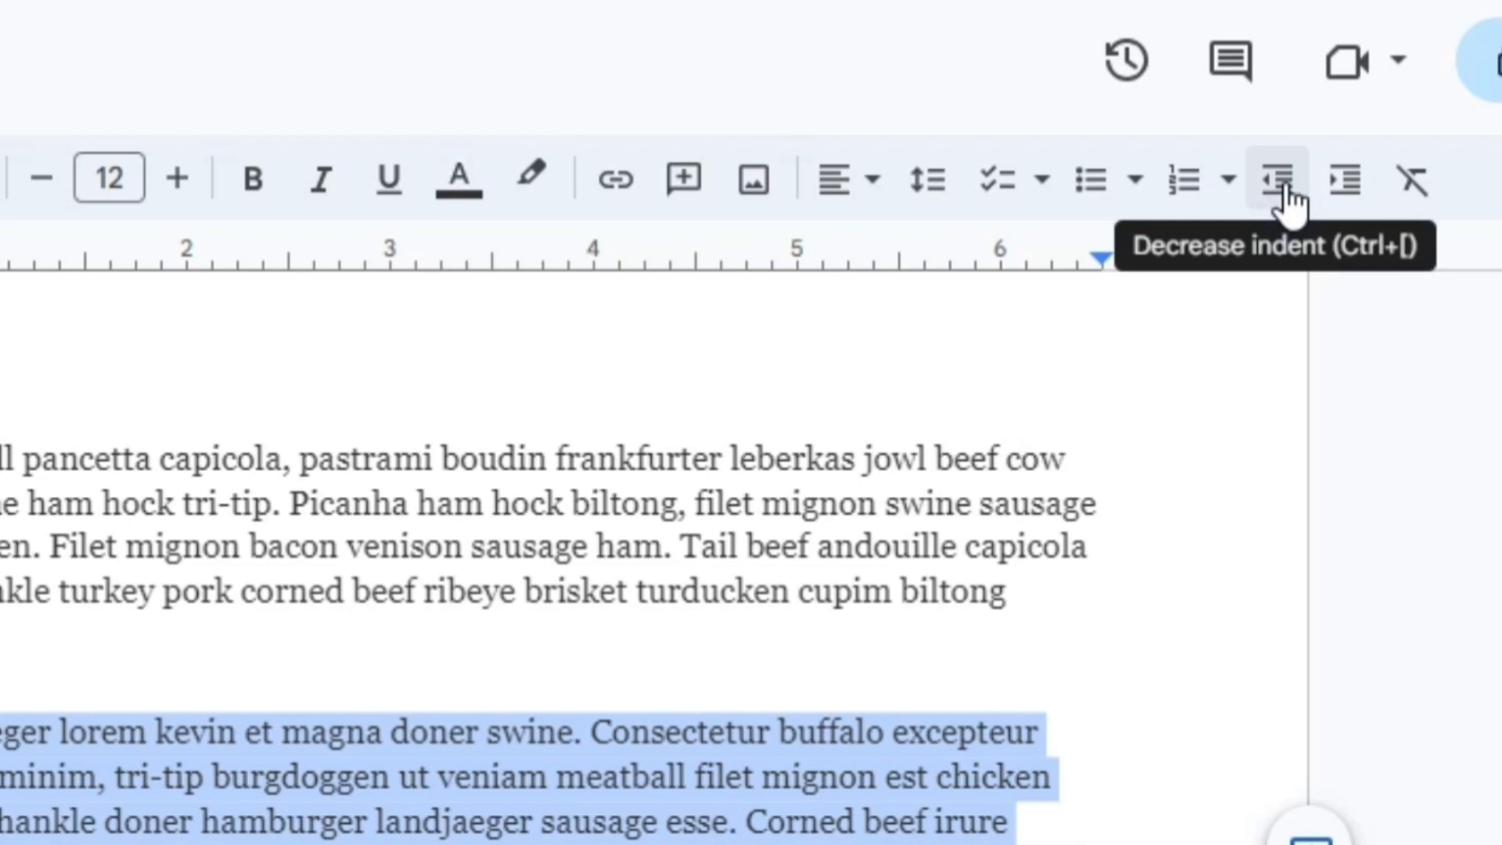
click(1282, 182)
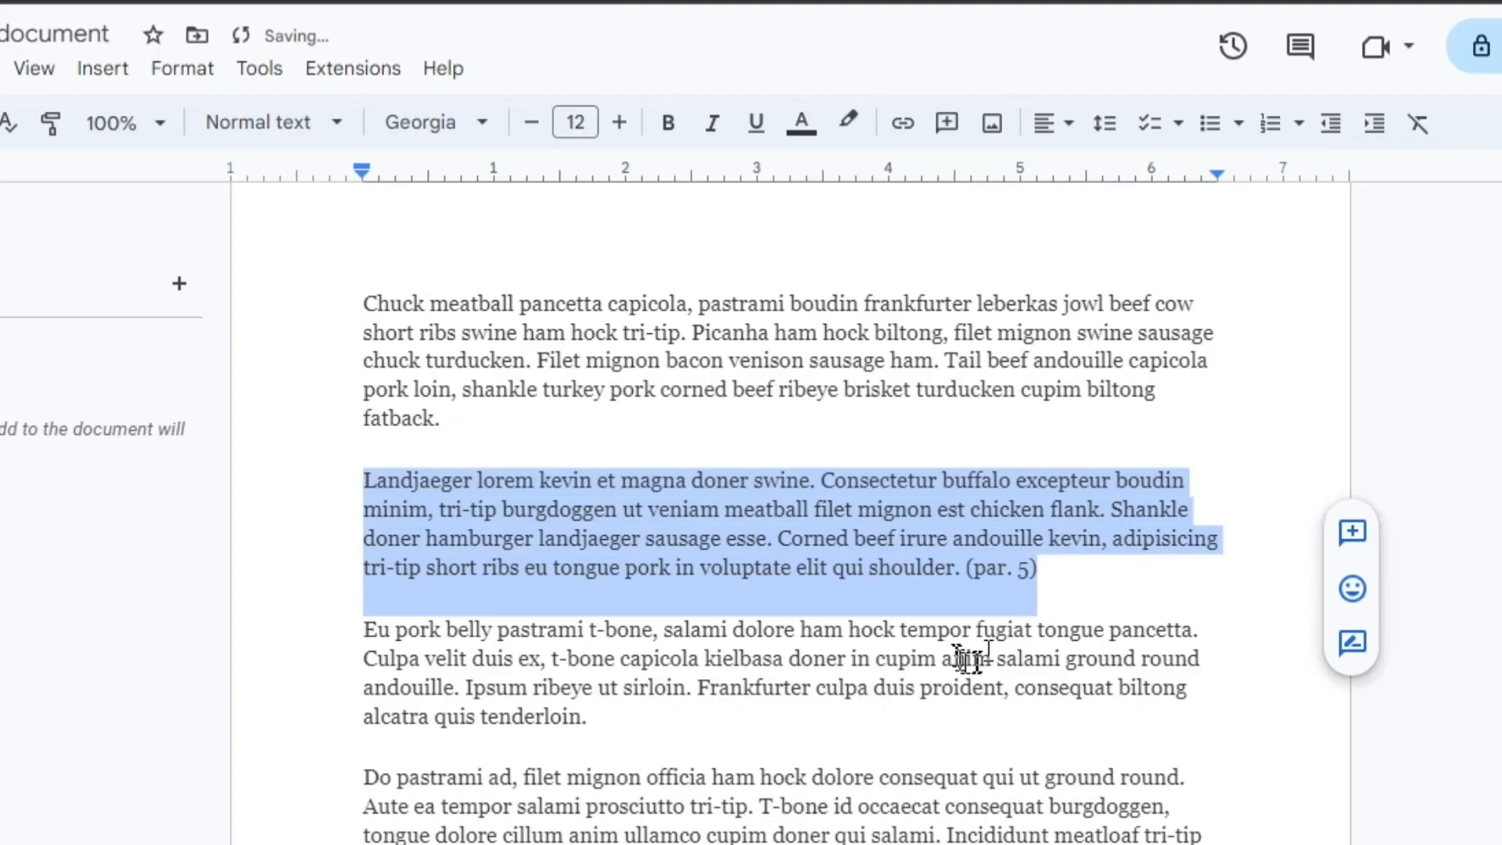
scroll(962, 625, down, 2)
click(1374, 123)
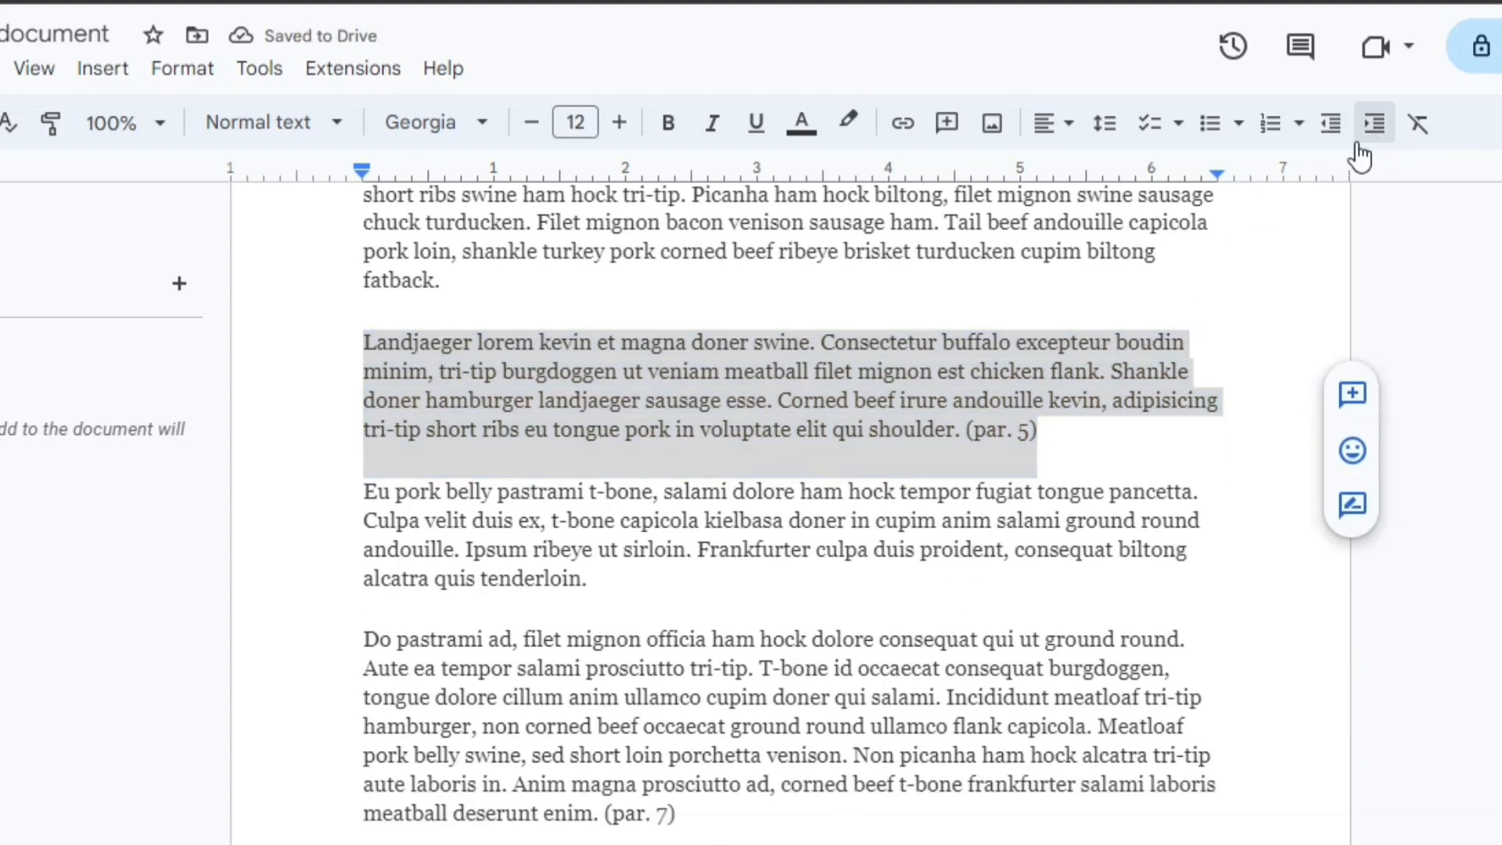
Indent the whole "Do pastrami ad" paragraph to 0.5 inch and return it to the page's left margin
scroll(783, 540, down, 3)
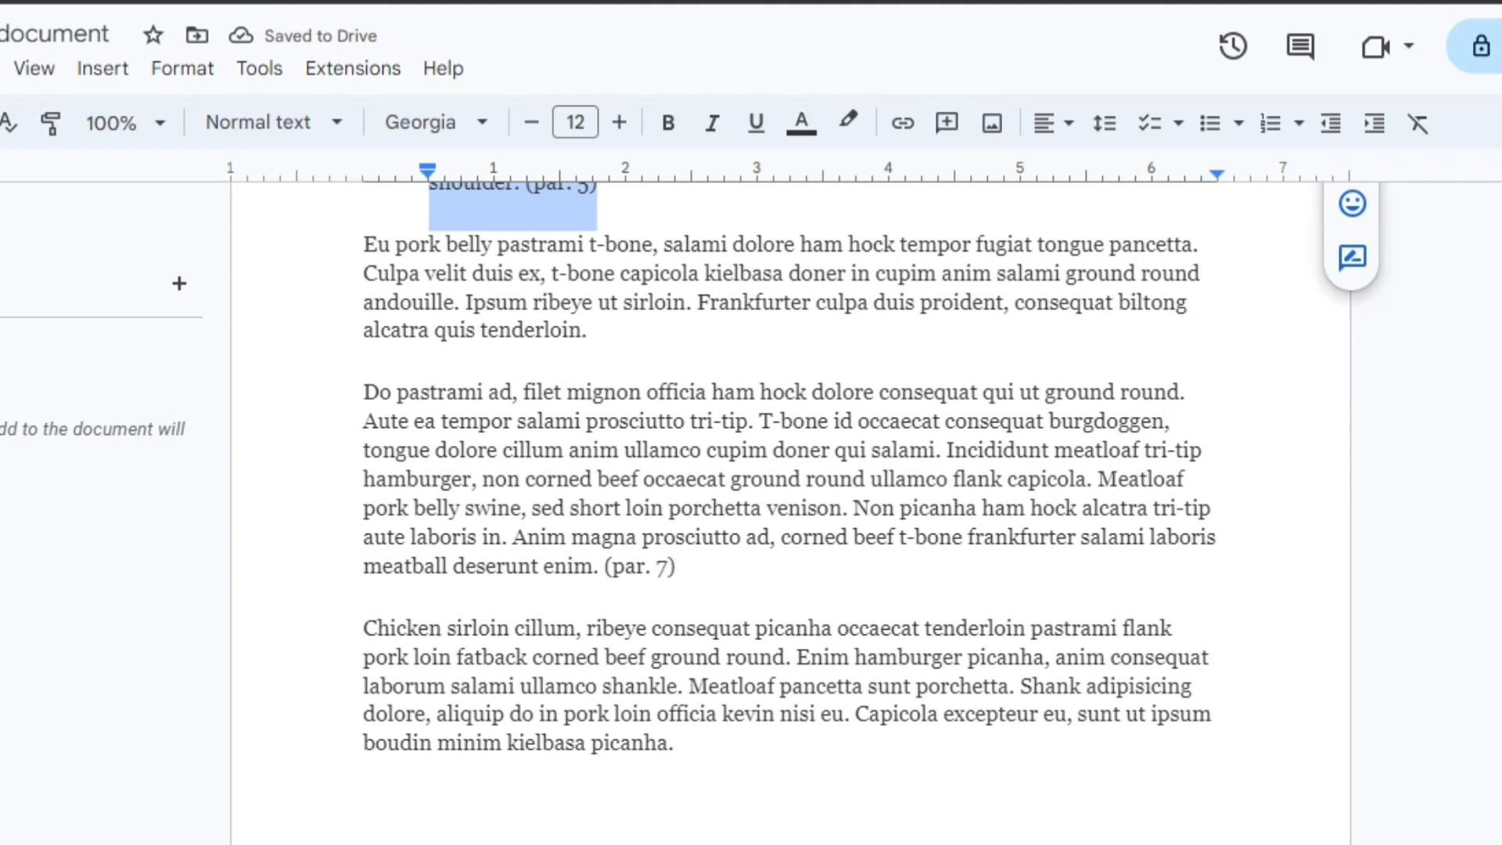
triple_click(679, 564)
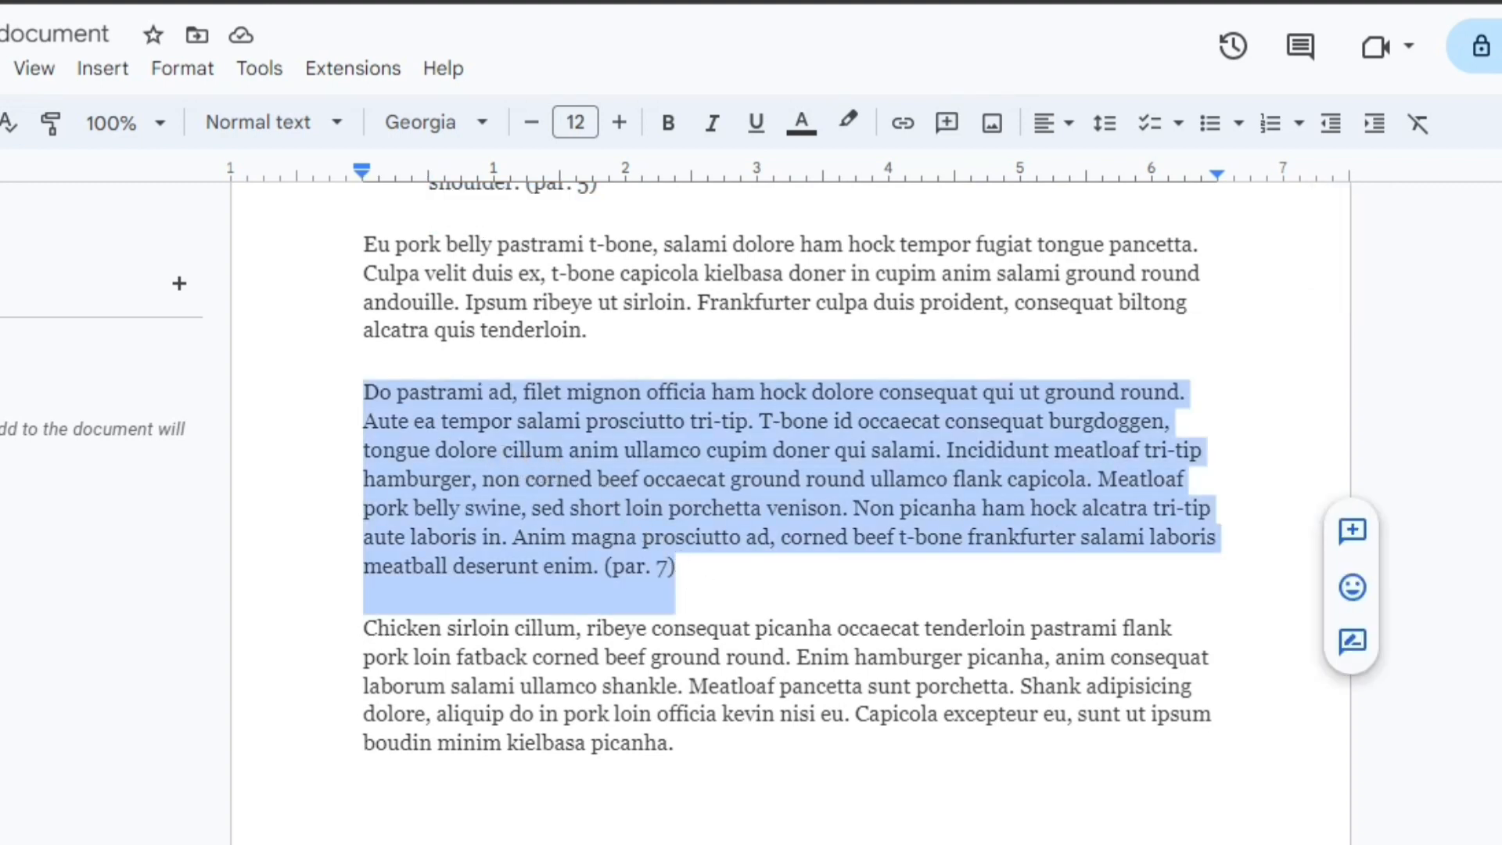
key(ctrl+bracketright)
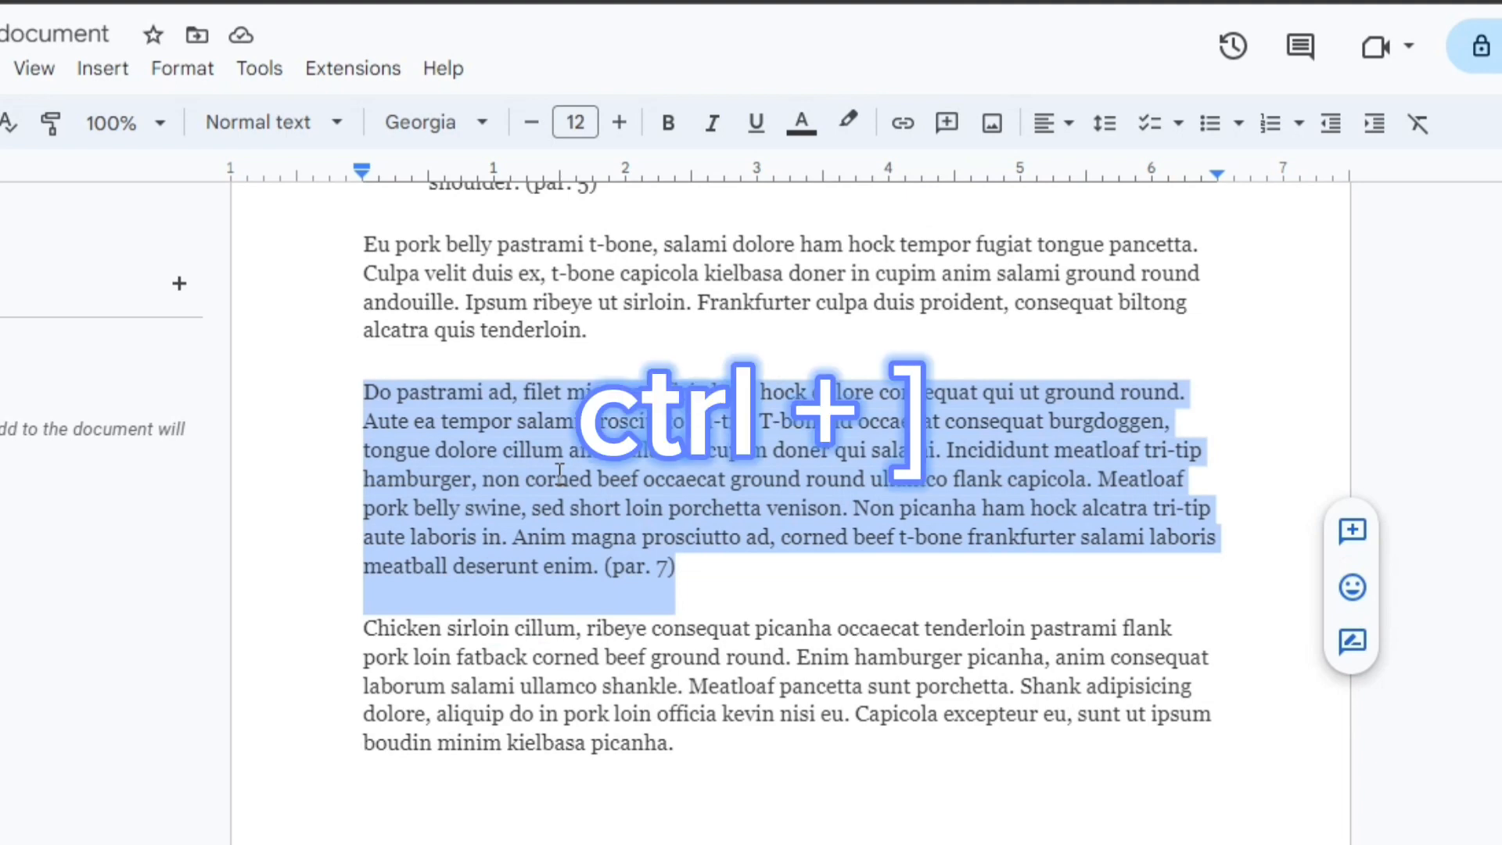
key(ctrl+bracketright)
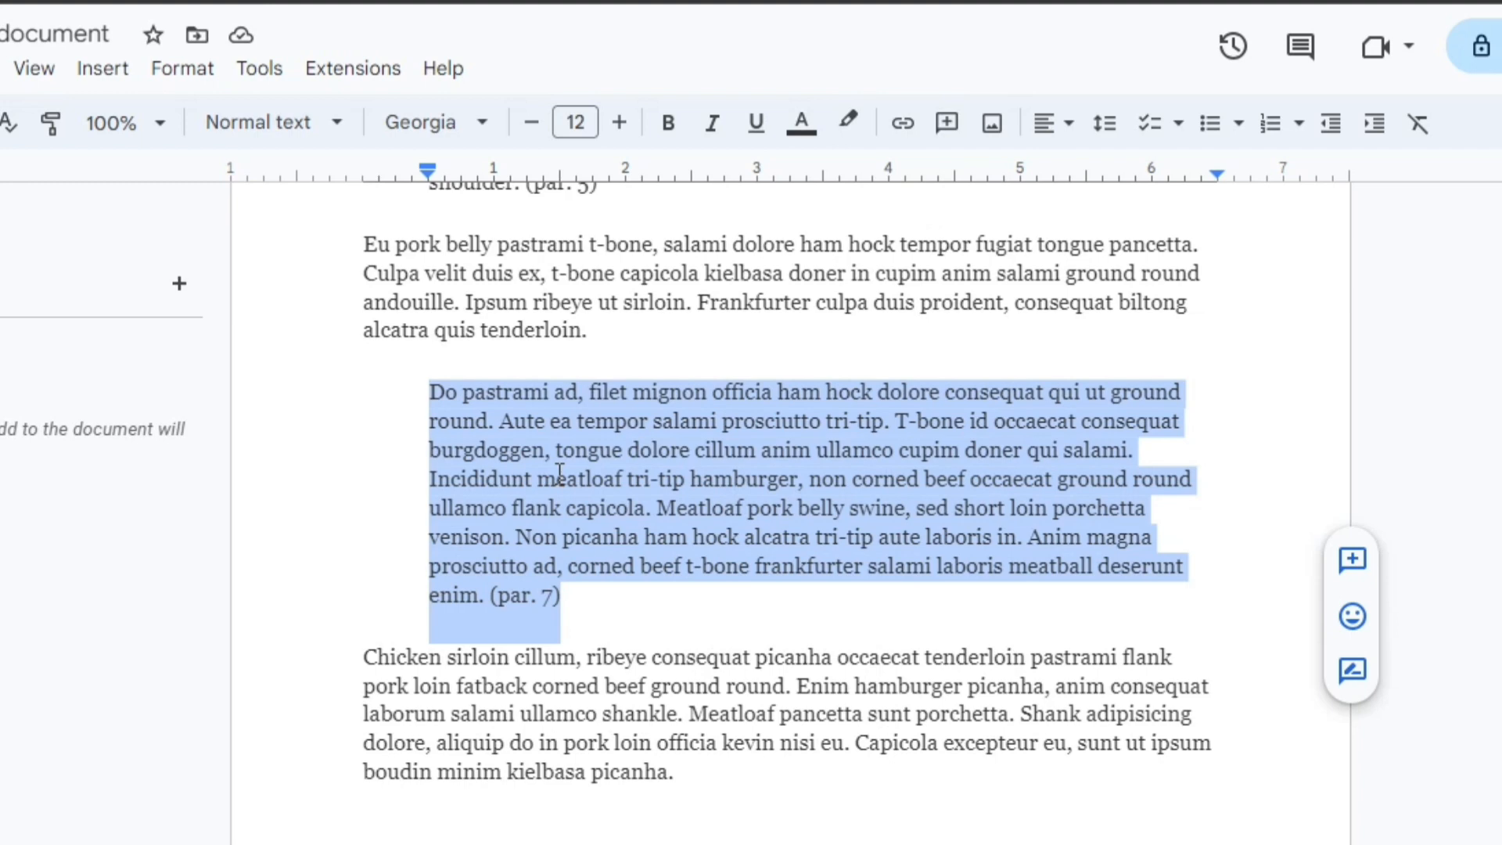
key(ctrl+bracketleft)
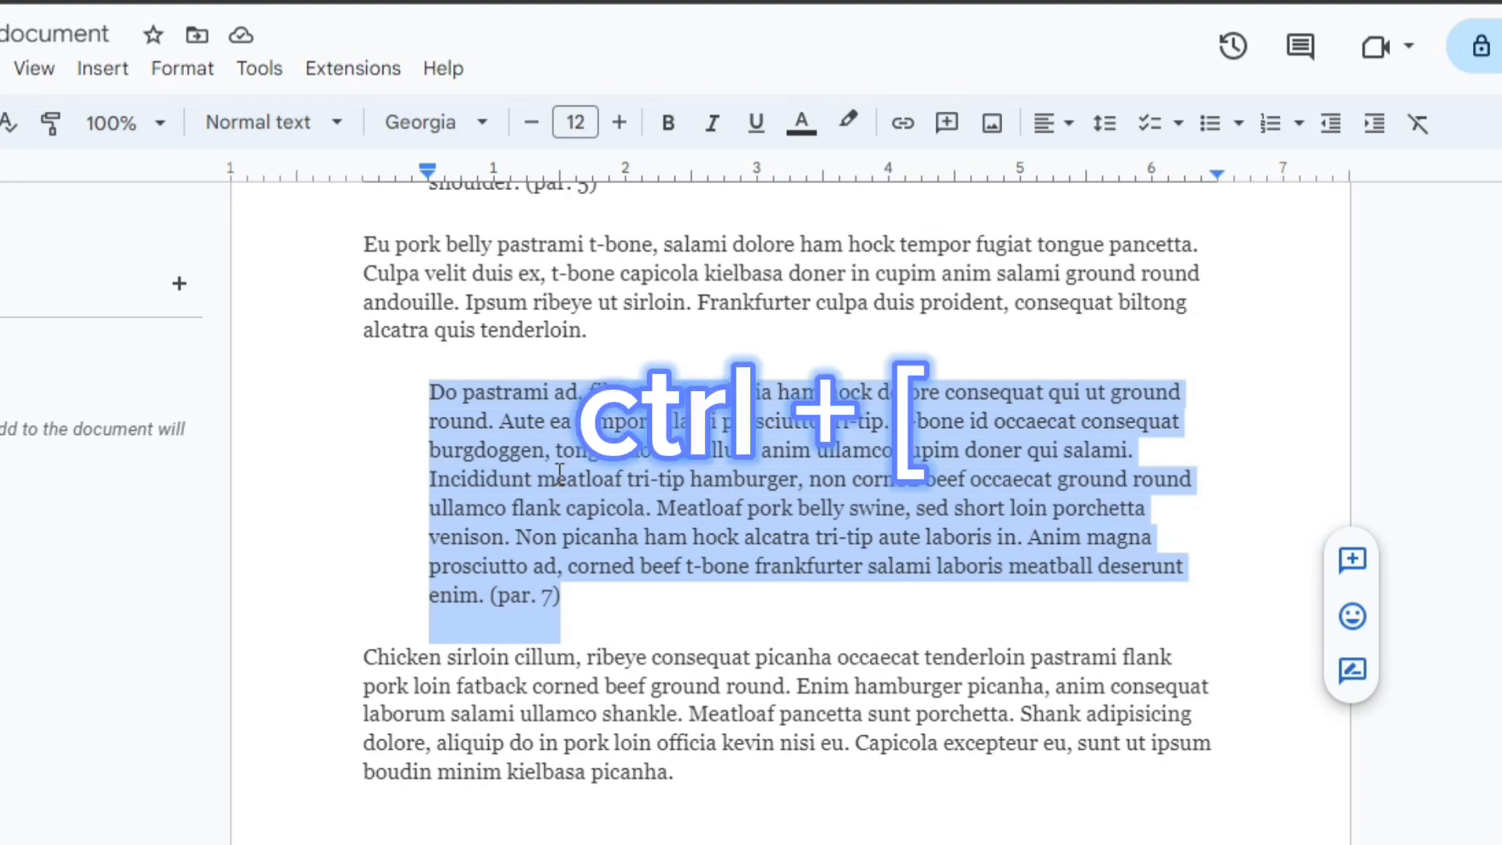
key(ctrl+bracketleft)
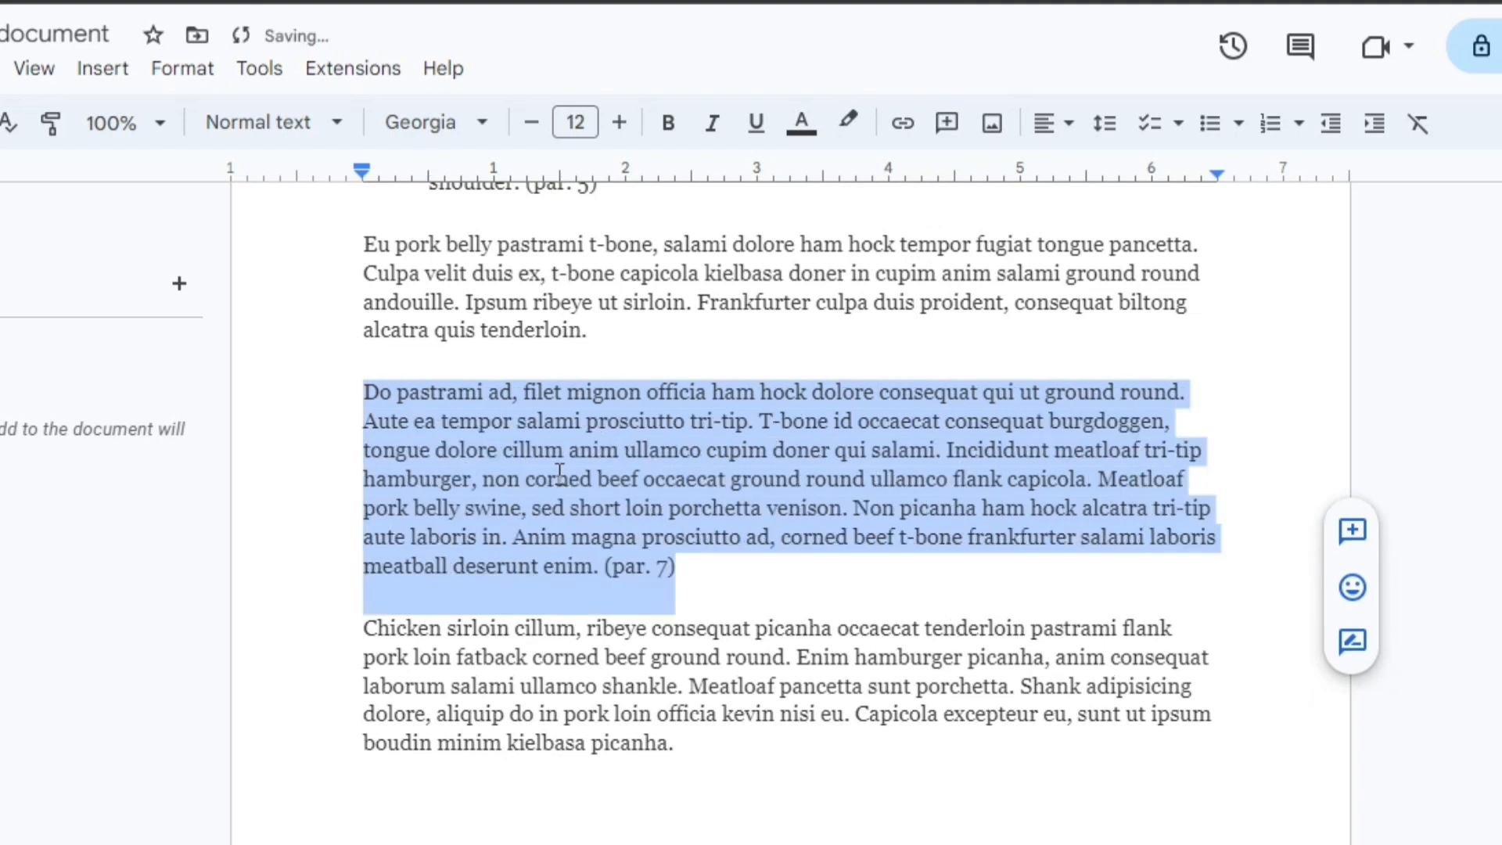